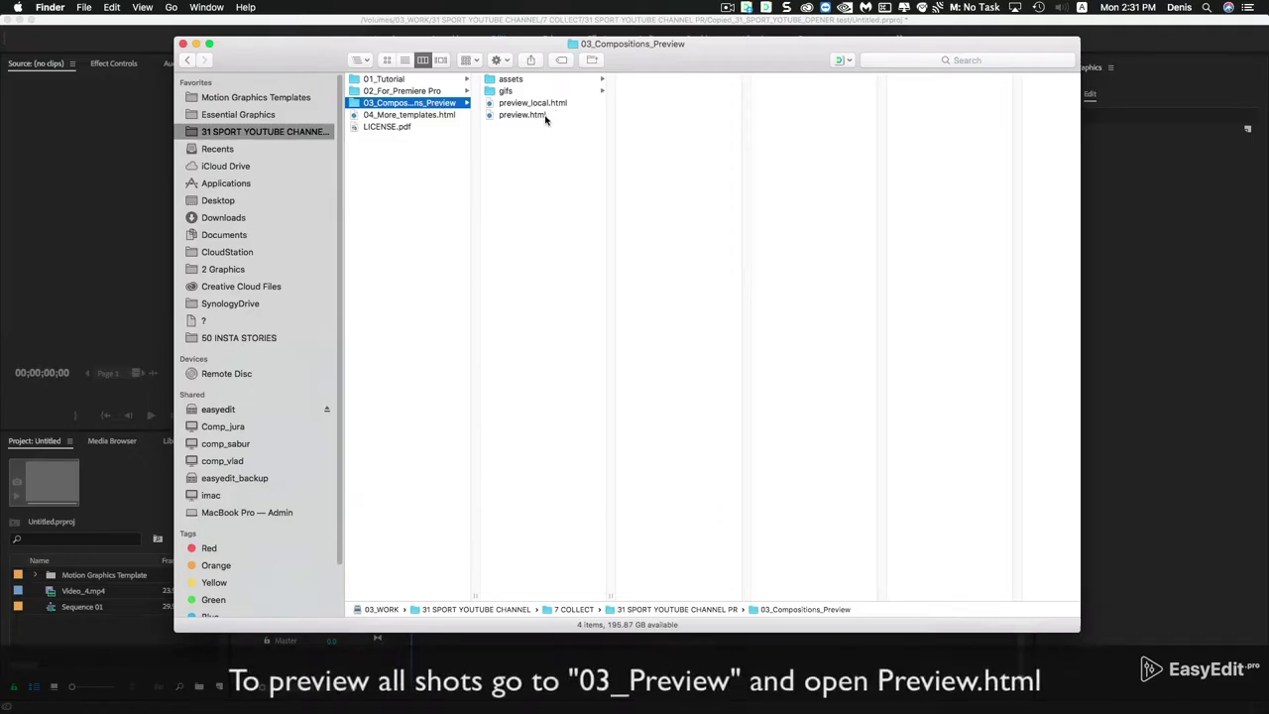
Step: Open the template pack's preview catalog in Safari at the Typography section
{"action": "double_click", "coordinate": [544, 116]}
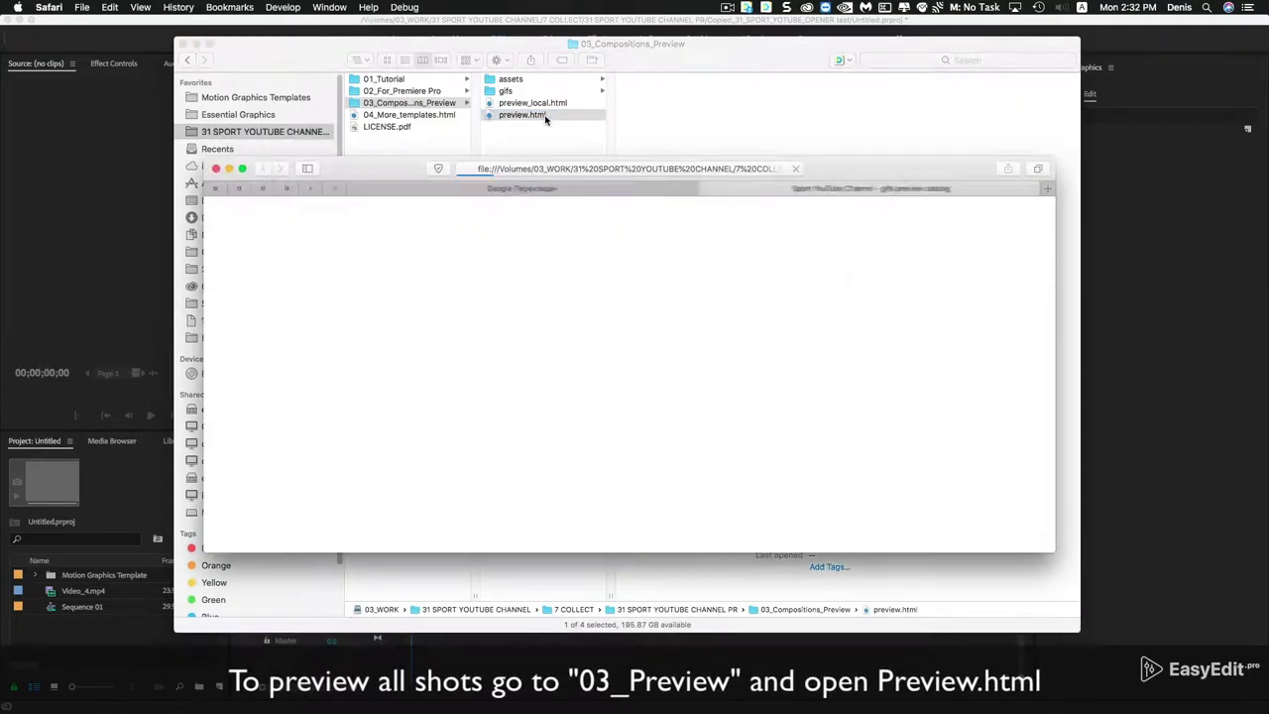
{"action": "left_click", "coordinate": [242, 168]}
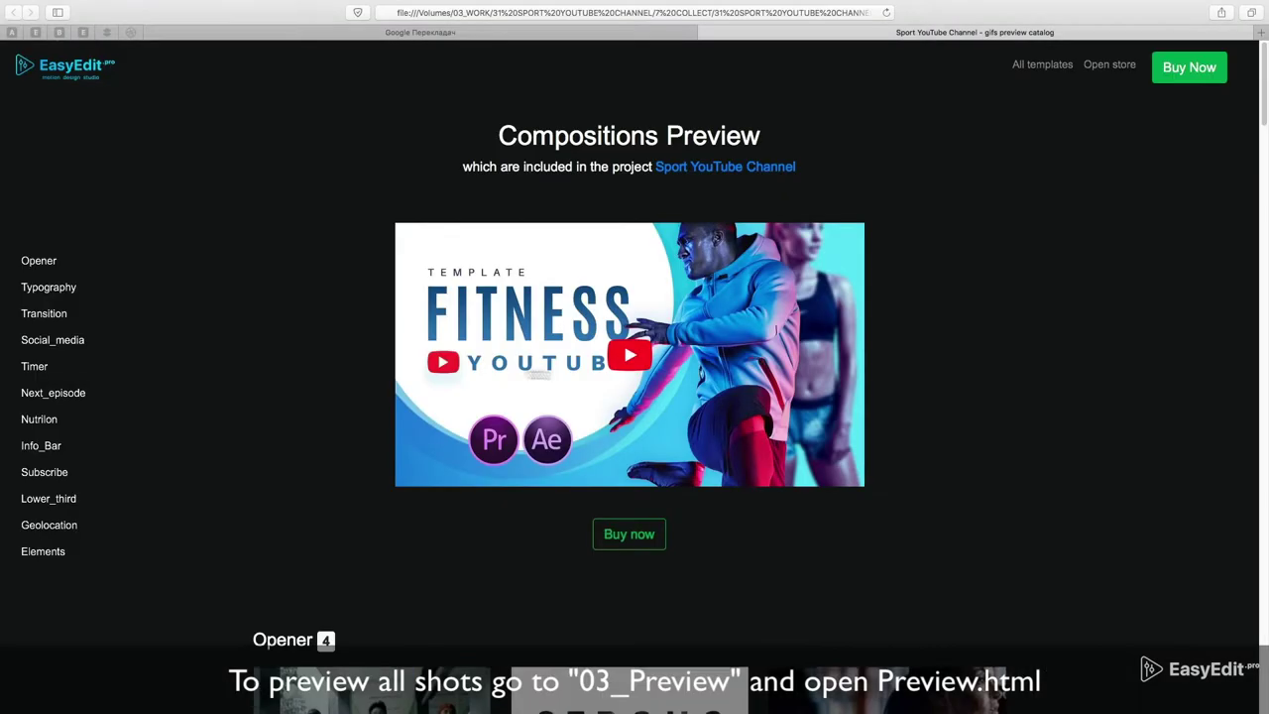
{"action": "scroll", "coordinate": [212, 309], "scroll_direction": "down", "scroll_amount": 5}
{"action": "scroll", "coordinate": [212, 310], "scroll_direction": "down", "scroll_amount": 5}
{"action": "scroll", "coordinate": [218, 306], "scroll_direction": "down", "scroll_amount": 5}
{"action": "scroll", "coordinate": [216, 305], "scroll_direction": "up", "scroll_amount": 3}
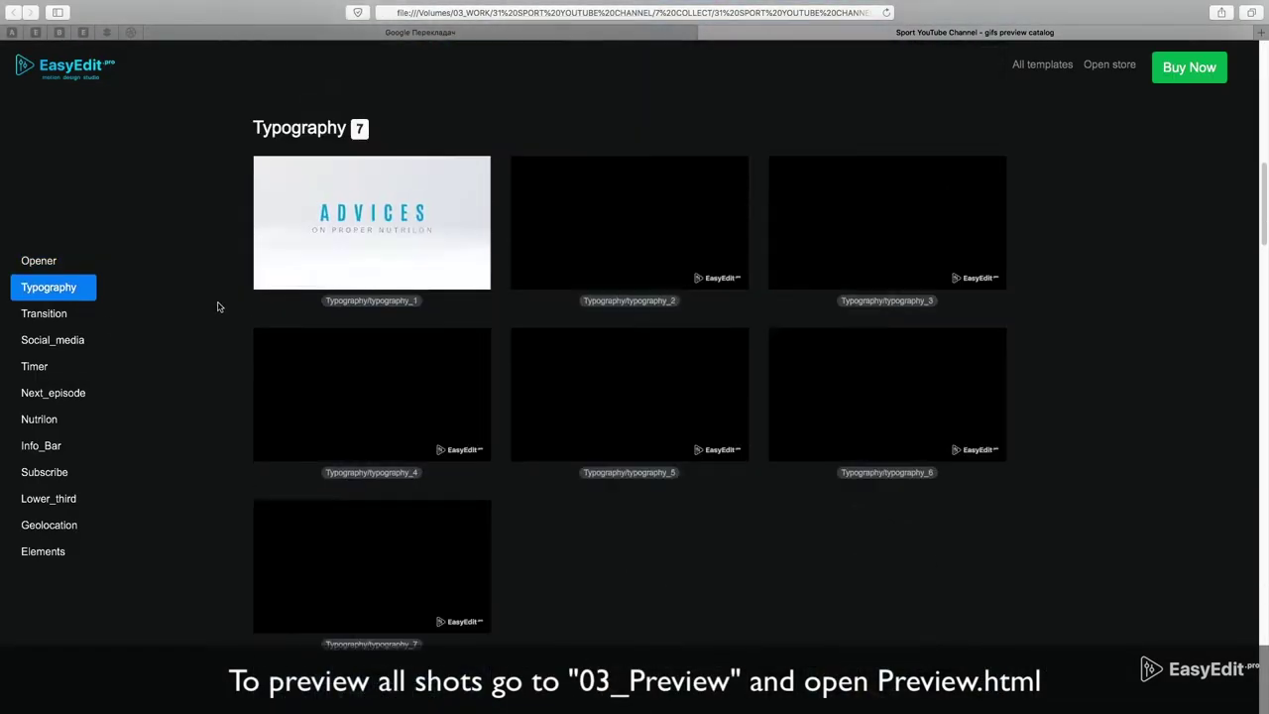
{"action": "scroll", "coordinate": [216, 305], "scroll_direction": "down", "scroll_amount": 4}
{"action": "scroll", "coordinate": [220, 311], "scroll_direction": "down", "scroll_amount": 4}
{"action": "scroll", "coordinate": [218, 310], "scroll_direction": "down", "scroll_amount": 5}
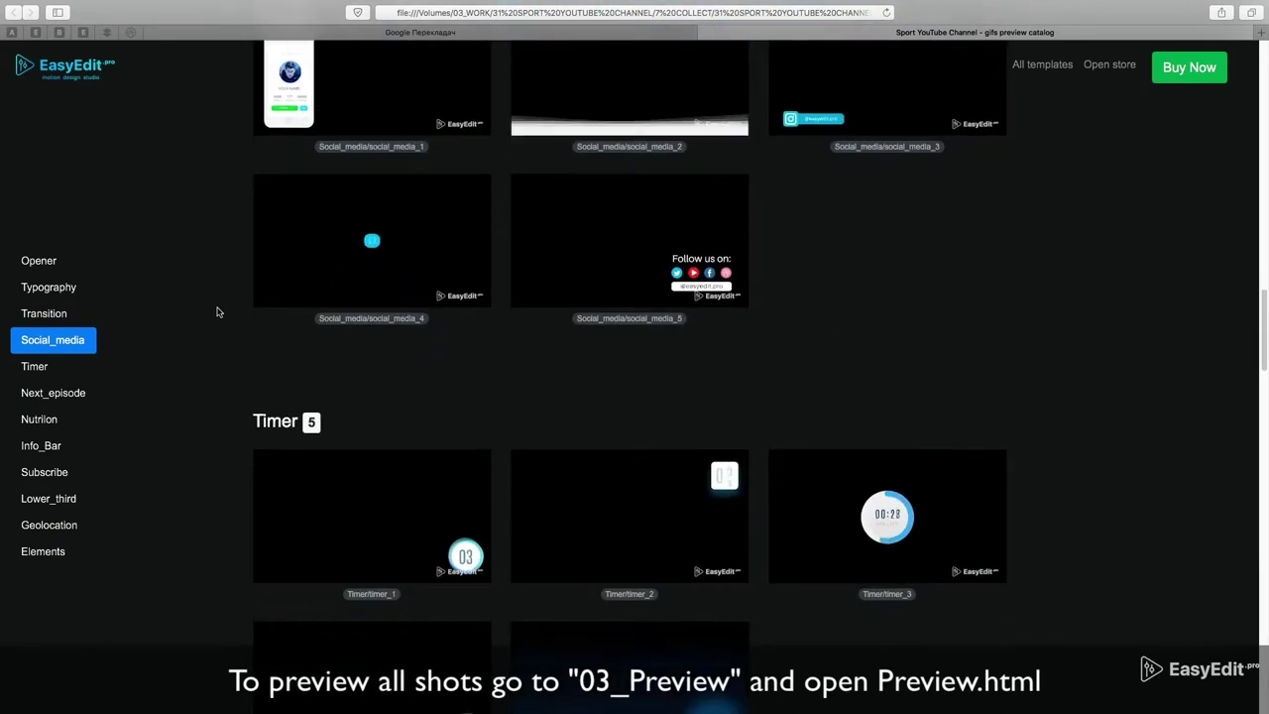
Step: Scroll through the remaining catalog categories down to Elements
{"action": "scroll", "coordinate": [219, 311], "scroll_direction": "down", "scroll_amount": 3}
{"action": "scroll", "coordinate": [218, 311], "scroll_direction": "down", "scroll_amount": 5}
{"action": "scroll", "coordinate": [218, 312], "scroll_direction": "down", "scroll_amount": 4}
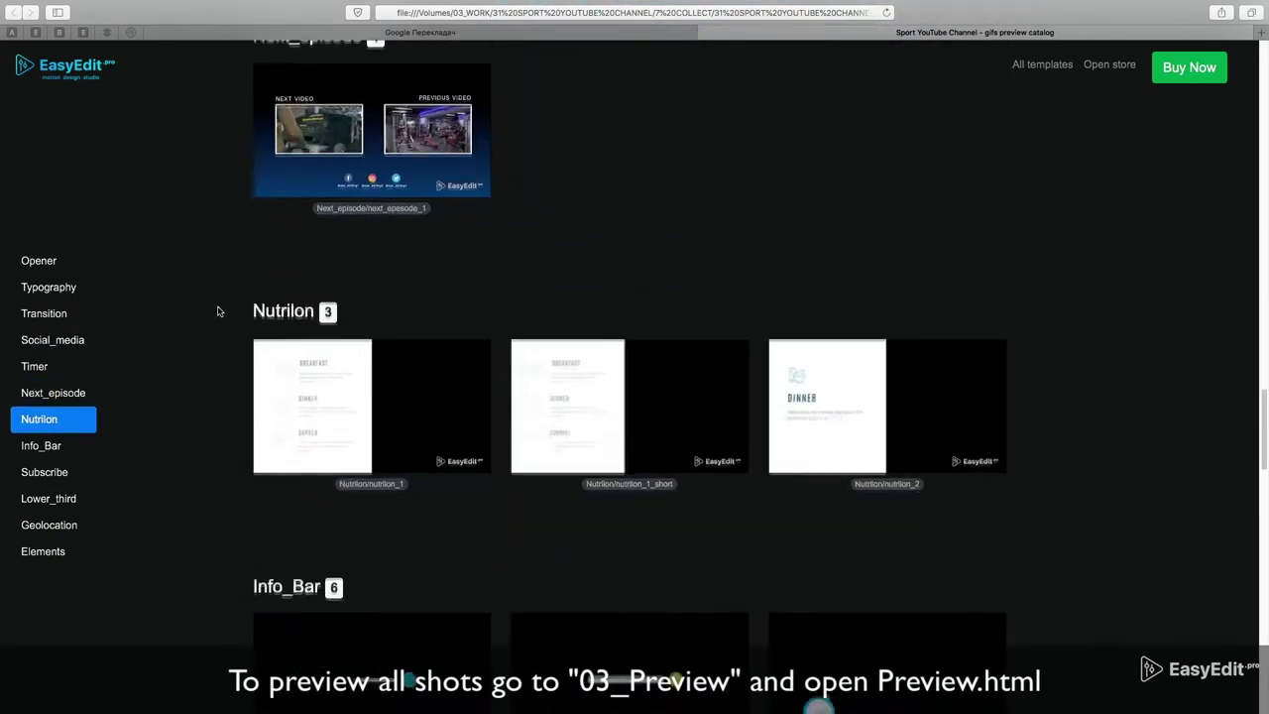
{"action": "scroll", "coordinate": [218, 311], "scroll_direction": "down", "scroll_amount": 5}
{"action": "scroll", "coordinate": [218, 311], "scroll_direction": "down", "scroll_amount": 5}
{"action": "scroll", "coordinate": [219, 310], "scroll_direction": "down", "scroll_amount": 5}
{"action": "scroll", "coordinate": [219, 310], "scroll_direction": "down", "scroll_amount": 3}
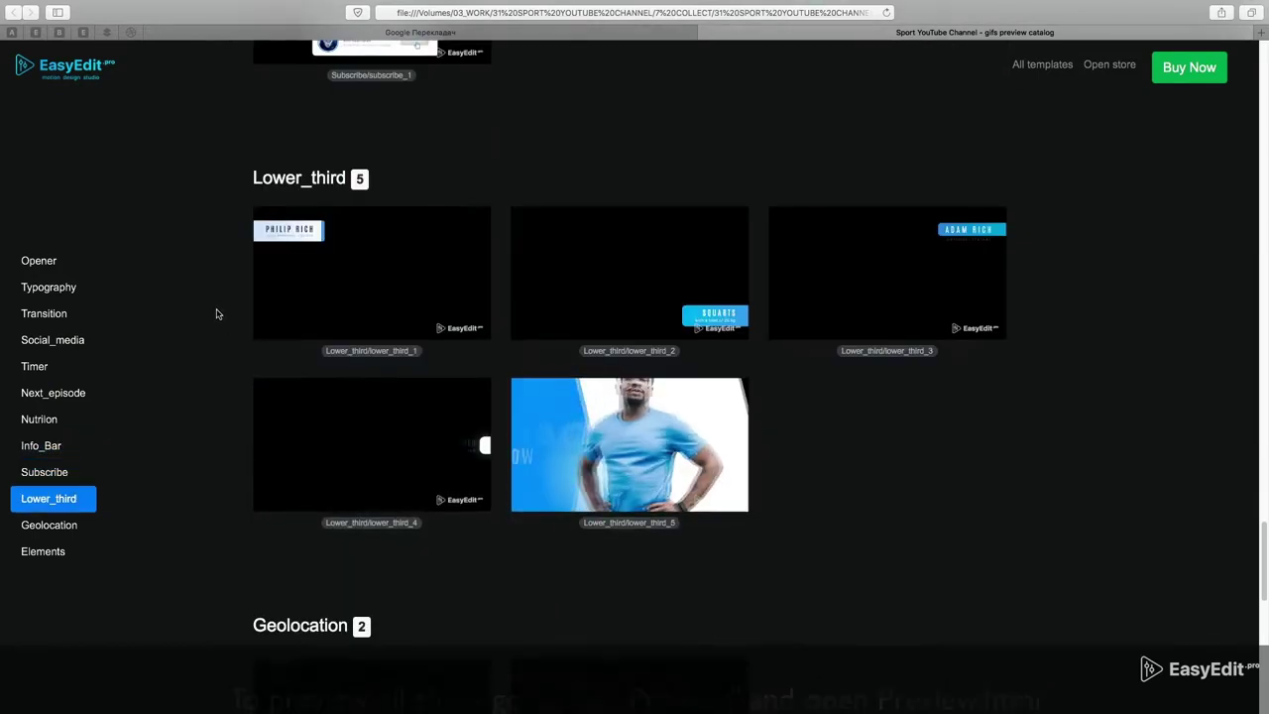
{"action": "scroll", "coordinate": [218, 312], "scroll_direction": "down", "scroll_amount": 4}
{"action": "scroll", "coordinate": [217, 314], "scroll_direction": "down", "scroll_amount": 6}
{"action": "scroll", "coordinate": [218, 314], "scroll_direction": "down", "scroll_amount": 1}
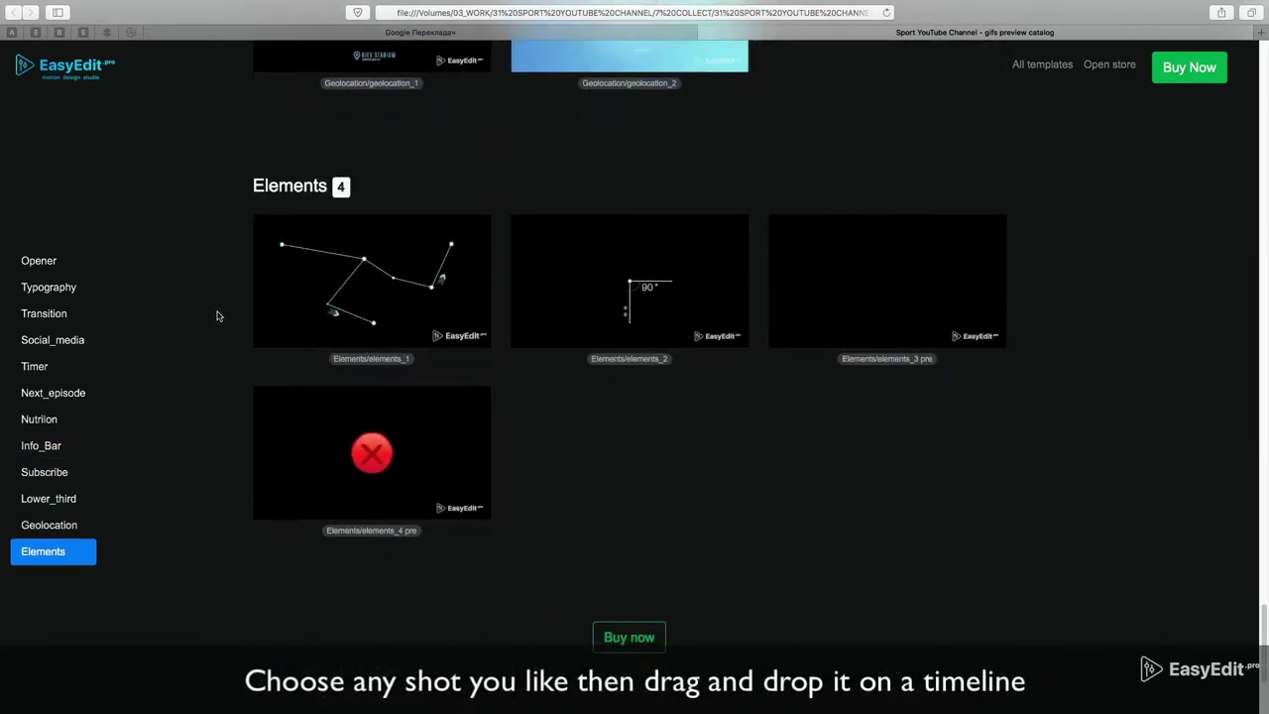
{"action": "scroll", "coordinate": [218, 314], "scroll_direction": "down", "scroll_amount": 5}
{"action": "scroll", "coordinate": [312, 354], "scroll_direction": "up", "scroll_amount": 8}
{"action": "scroll", "coordinate": [312, 354], "scroll_direction": "up", "scroll_amount": 10}
{"action": "scroll", "coordinate": [312, 354], "scroll_direction": "up", "scroll_amount": 5}
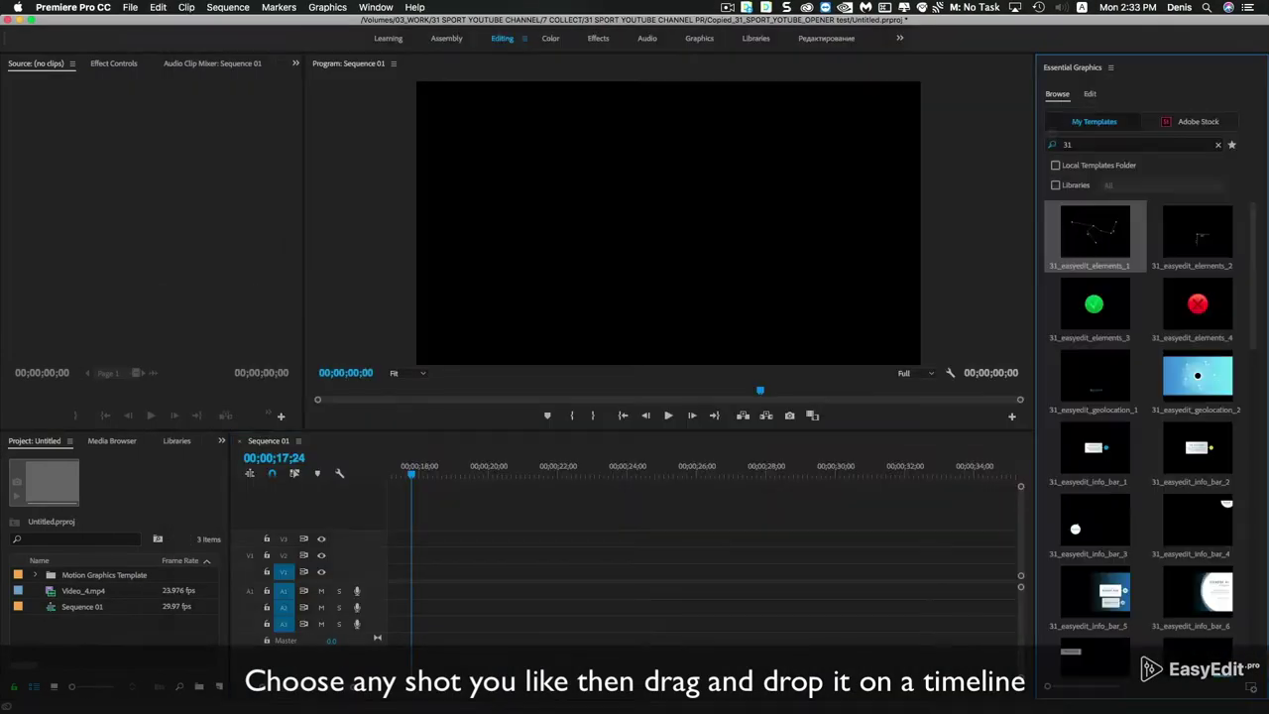
Step: Place 31_easyedit_elements_1 on V1 and select the clip
{"action": "left_click_drag", "start_coordinate": [1095, 233], "coordinate": [416, 573]}
{"action": "left_click_drag", "start_coordinate": [415, 478], "coordinate": [525, 488]}
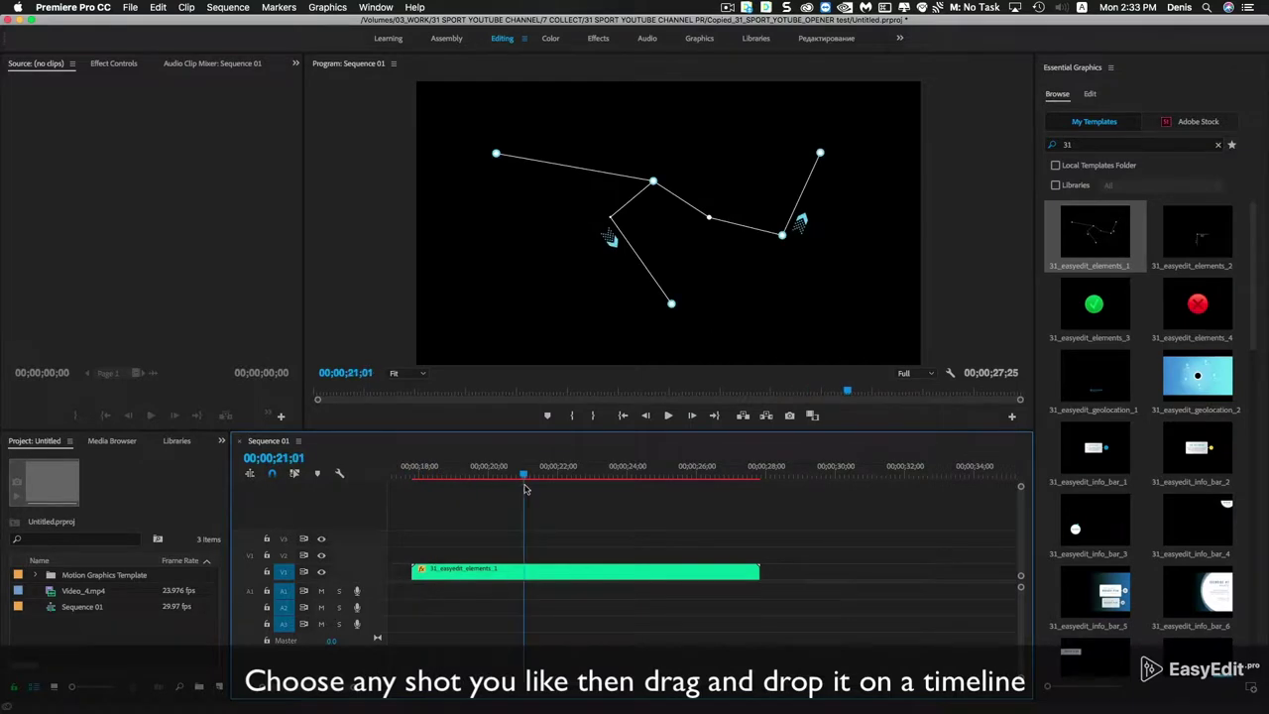
{"action": "left_click", "coordinate": [585, 572]}
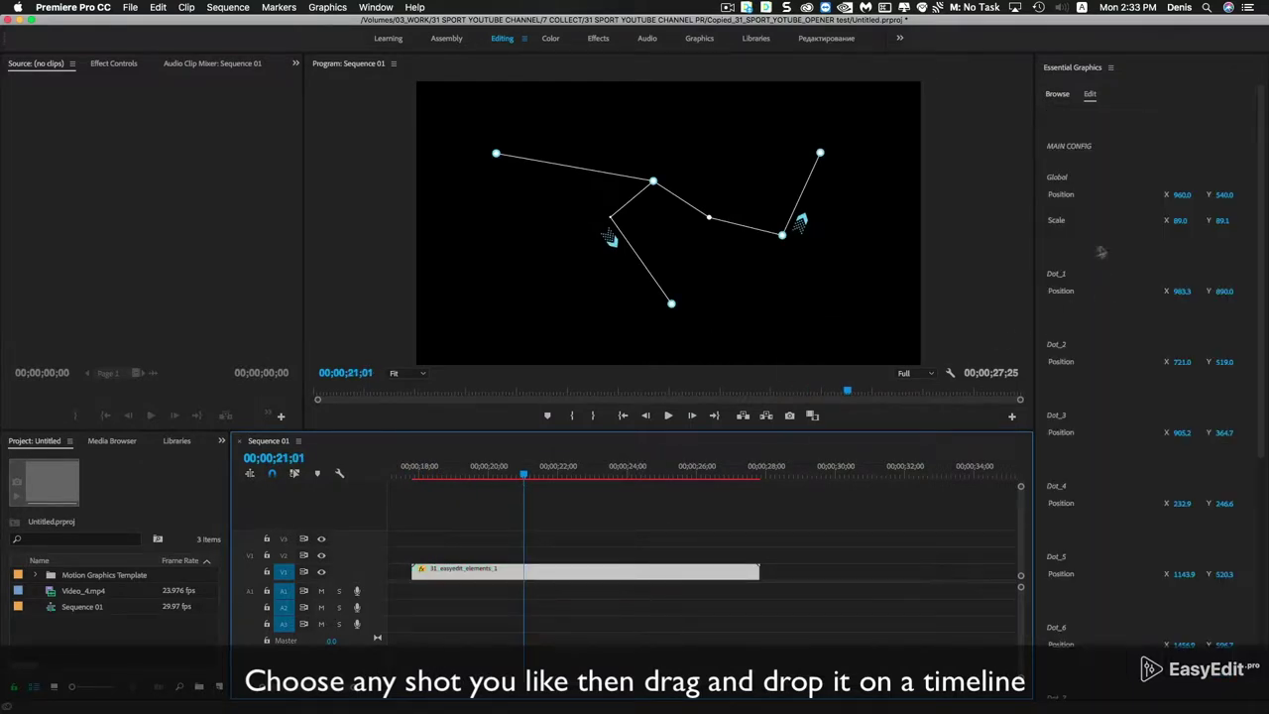
Step: Enlarge the graphic's Global Scale and reposition several dots, moving the second dot to 960
{"action": "mouse_move", "coordinate": [1180, 195]}
{"action": "left_mouse_down"}
{"action": "mouse_move", "coordinate": [1080, 194]}
{"action": "mouse_move", "coordinate": [1250, 194]}
{"action": "mouse_move", "coordinate": [1140, 196]}
{"action": "mouse_move", "coordinate": [1160, 220]}
{"action": "mouse_move", "coordinate": [1209, 220]}
{"action": "left_mouse_up"}
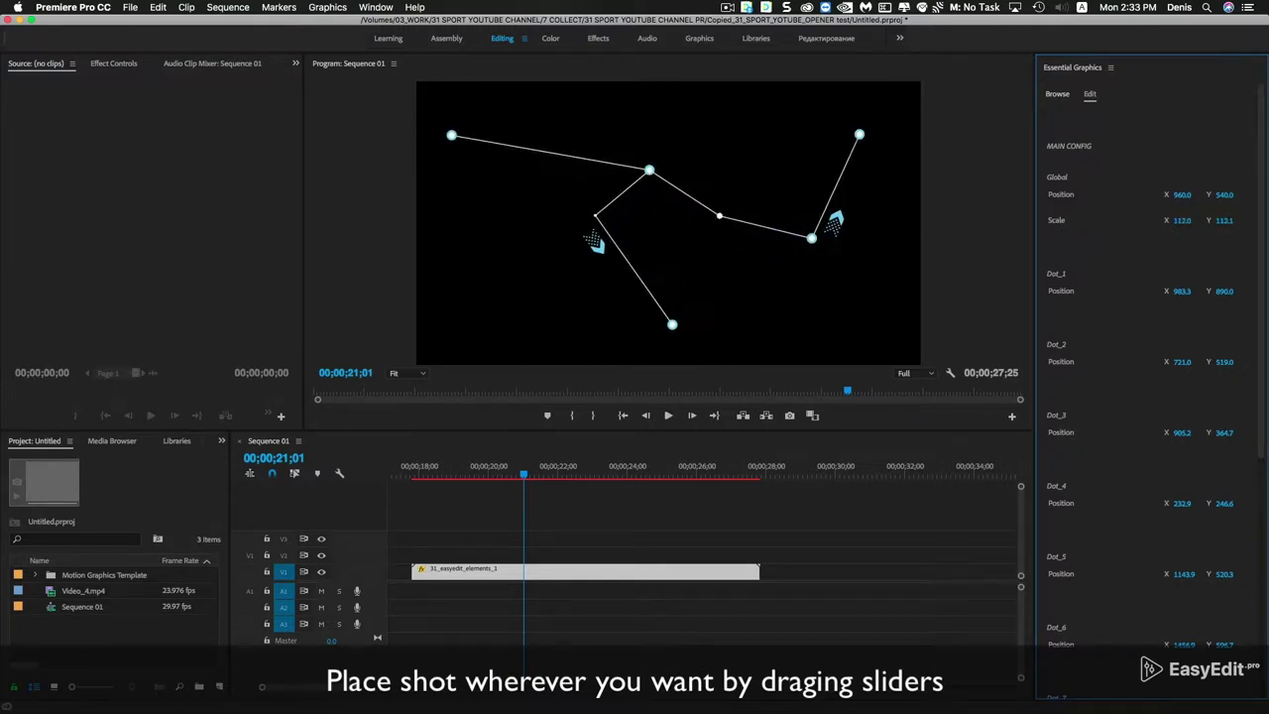
{"action": "left_click_drag", "start_coordinate": [1182, 291], "coordinate": [1174, 291]}
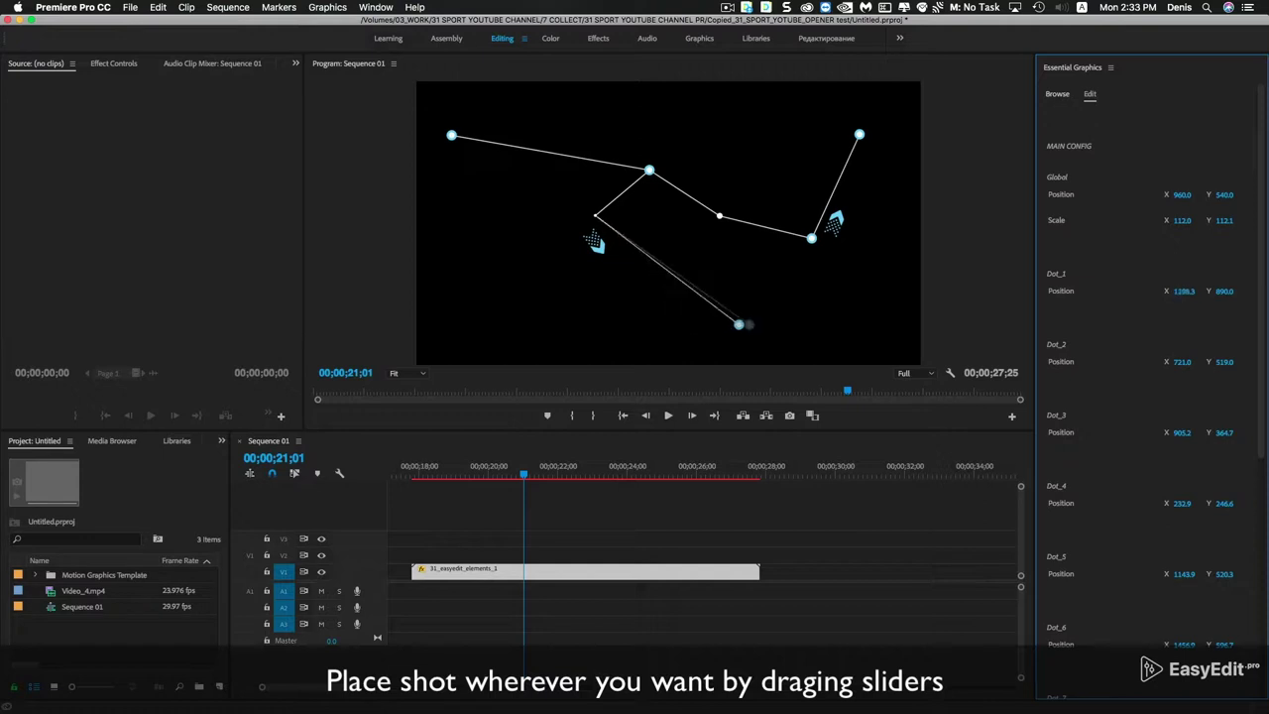
{"action": "left_click_drag", "start_coordinate": [1182, 362], "coordinate": [1194, 456]}
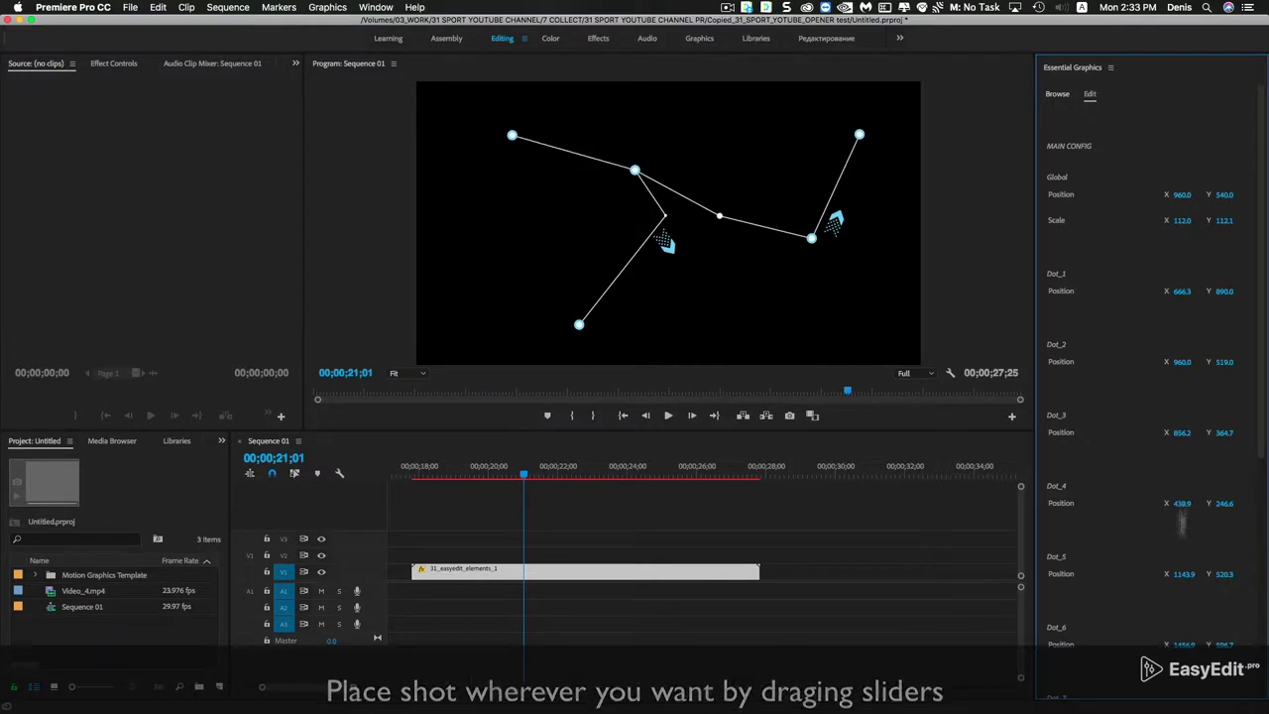
{"action": "left_click_drag", "start_coordinate": [1221, 574], "coordinate": [1140, 538]}
Step: Scroll through the remaining dot settings and scrub to a point to cut
{"action": "scroll", "coordinate": [1194, 622], "scroll_direction": "down", "scroll_amount": 3}
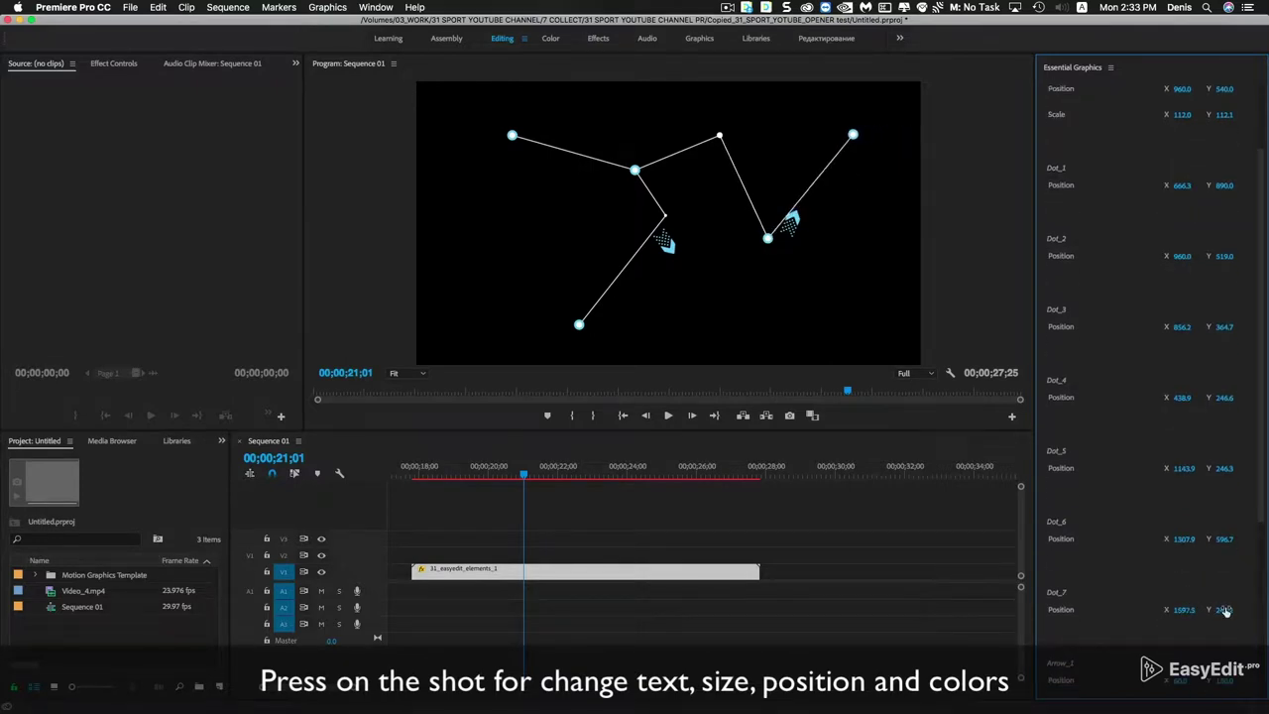
{"action": "scroll", "coordinate": [1182, 579], "scroll_direction": "down", "scroll_amount": 3}
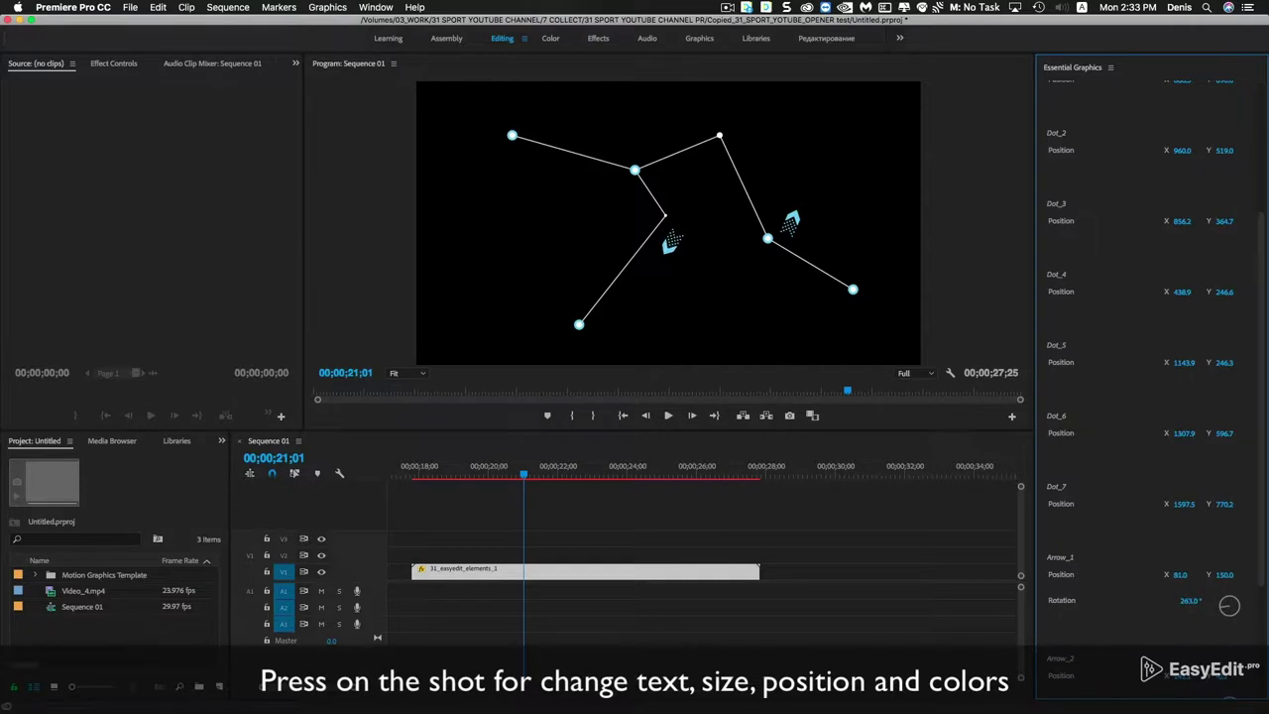
{"action": "scroll", "coordinate": [1155, 622], "scroll_direction": "down", "scroll_amount": 2}
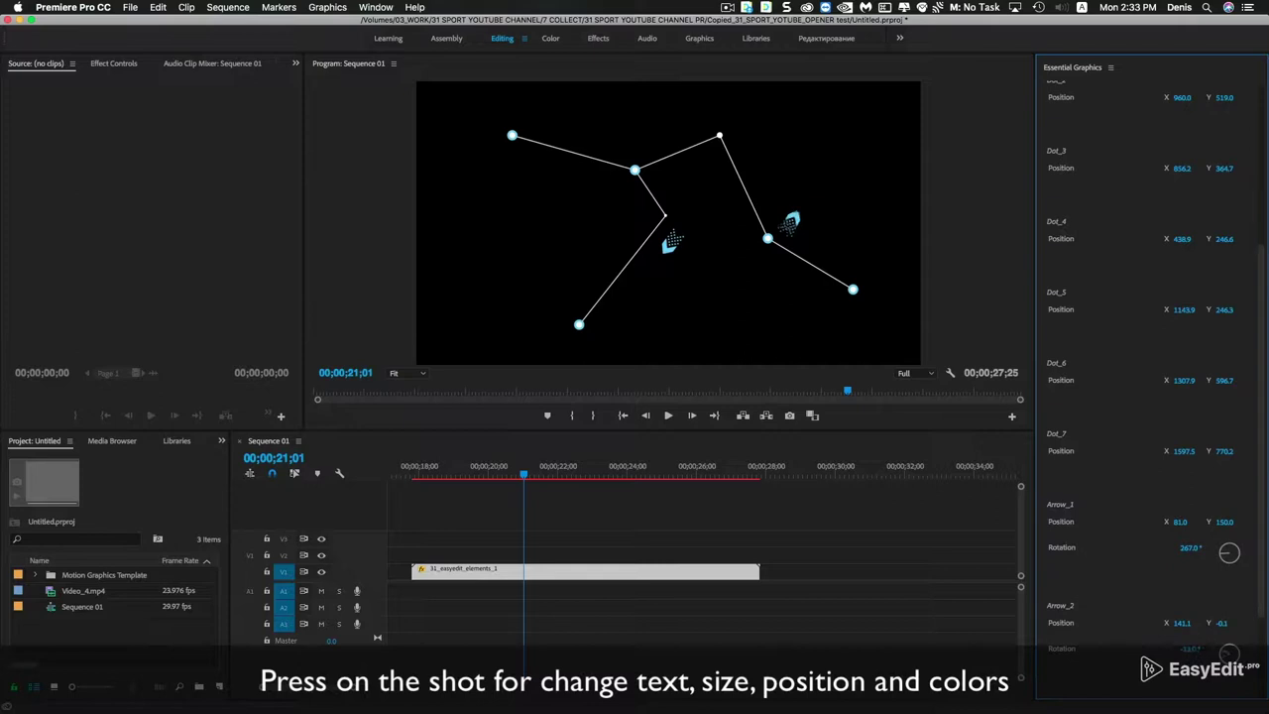
{"action": "mouse_move", "coordinate": [523, 473]}
{"action": "left_mouse_down"}
{"action": "mouse_move", "coordinate": [429, 478]}
{"action": "mouse_move", "coordinate": [527, 492]}
{"action": "left_mouse_up"}
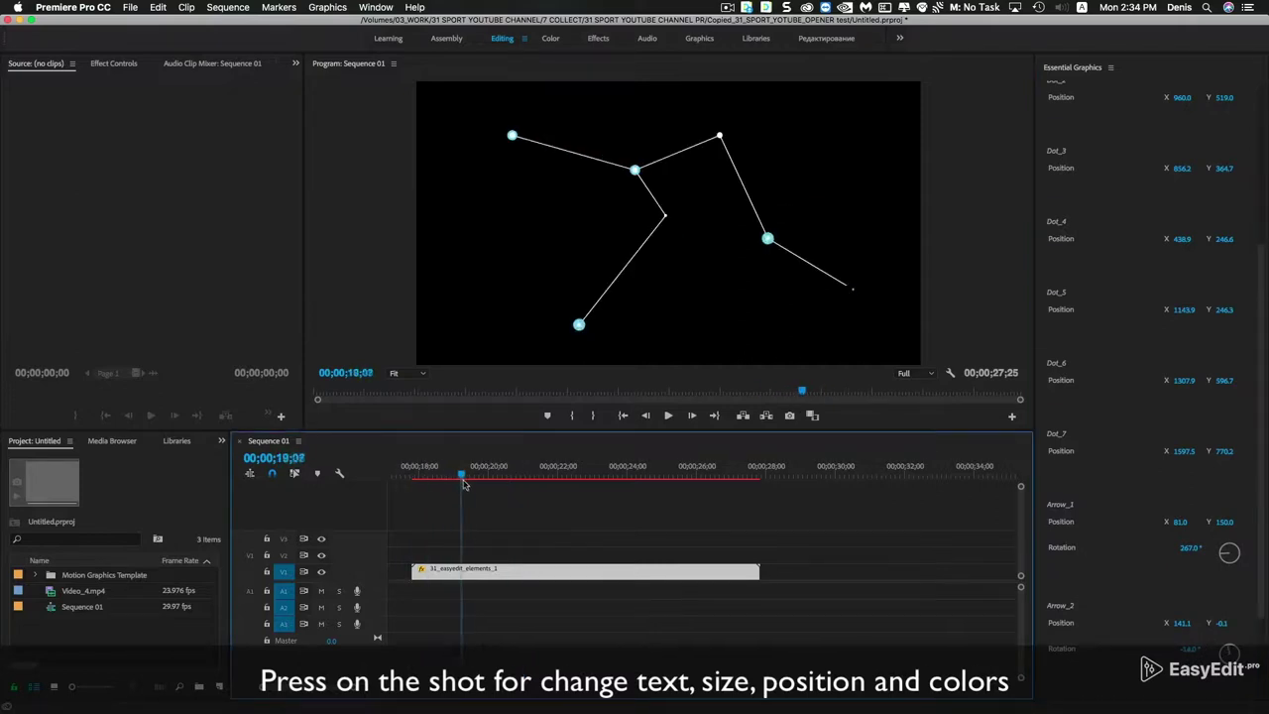
{"action": "mouse_move", "coordinate": [655, 513]}
{"action": "left_mouse_down"}
{"action": "mouse_move", "coordinate": [486, 553]}
{"action": "mouse_move", "coordinate": [530, 554]}
{"action": "left_mouse_up"}
Step: Razor the elements_1 clip, delete the middle piece, and close the gap
{"action": "key", "text": "c"}
{"action": "left_click", "coordinate": [532, 572]}
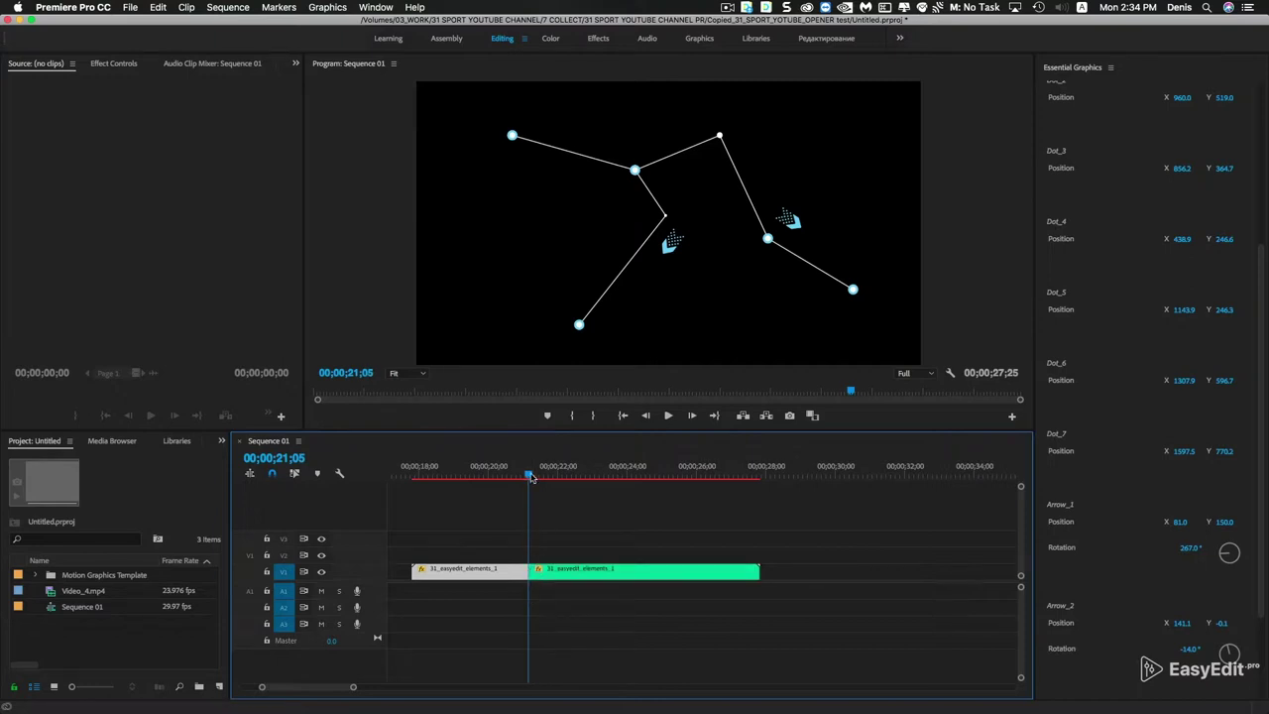
{"action": "left_click_drag", "start_coordinate": [653, 488], "coordinate": [653, 488]}
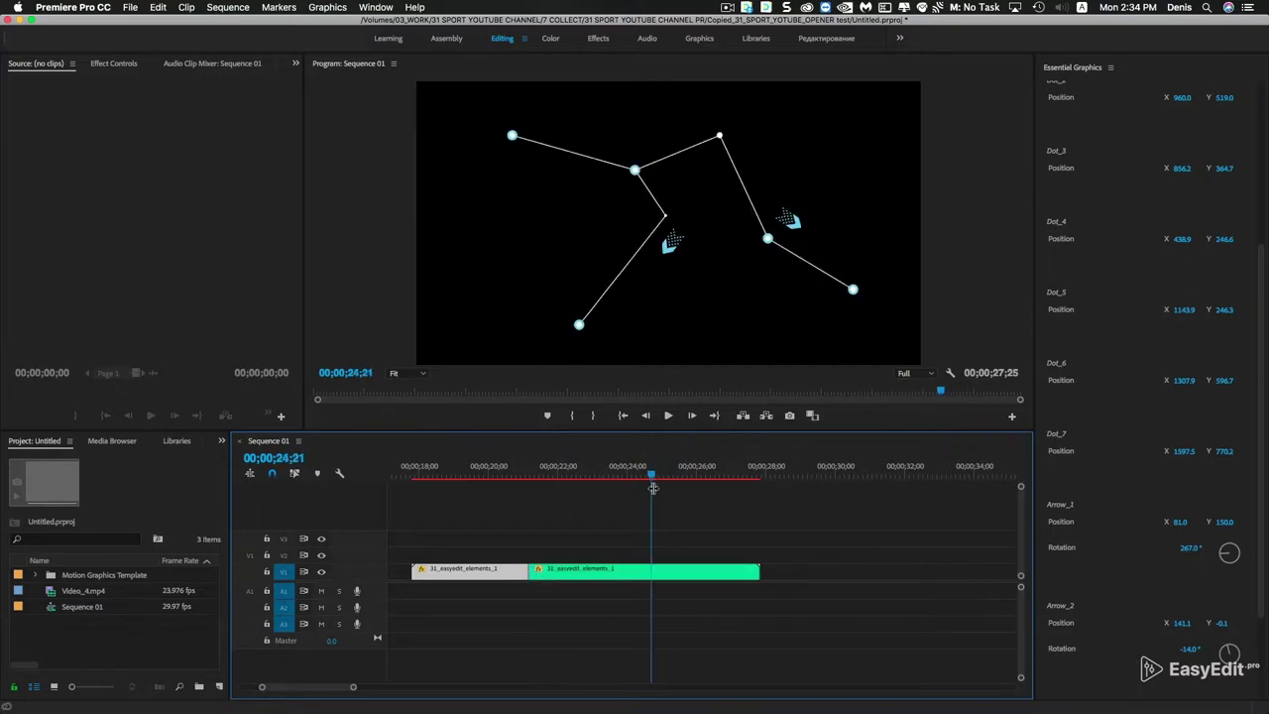
{"action": "key", "text": "v"}
{"action": "left_click", "coordinate": [590, 571]}
{"action": "key", "text": "Delete"}
{"action": "left_click_drag", "start_coordinate": [694, 571], "coordinate": [577, 571]}
{"action": "mouse_move", "coordinate": [474, 476]}
{"action": "left_mouse_down"}
{"action": "mouse_move", "coordinate": [570, 502]}
{"action": "mouse_move", "coordinate": [492, 499]}
{"action": "left_mouse_up"}
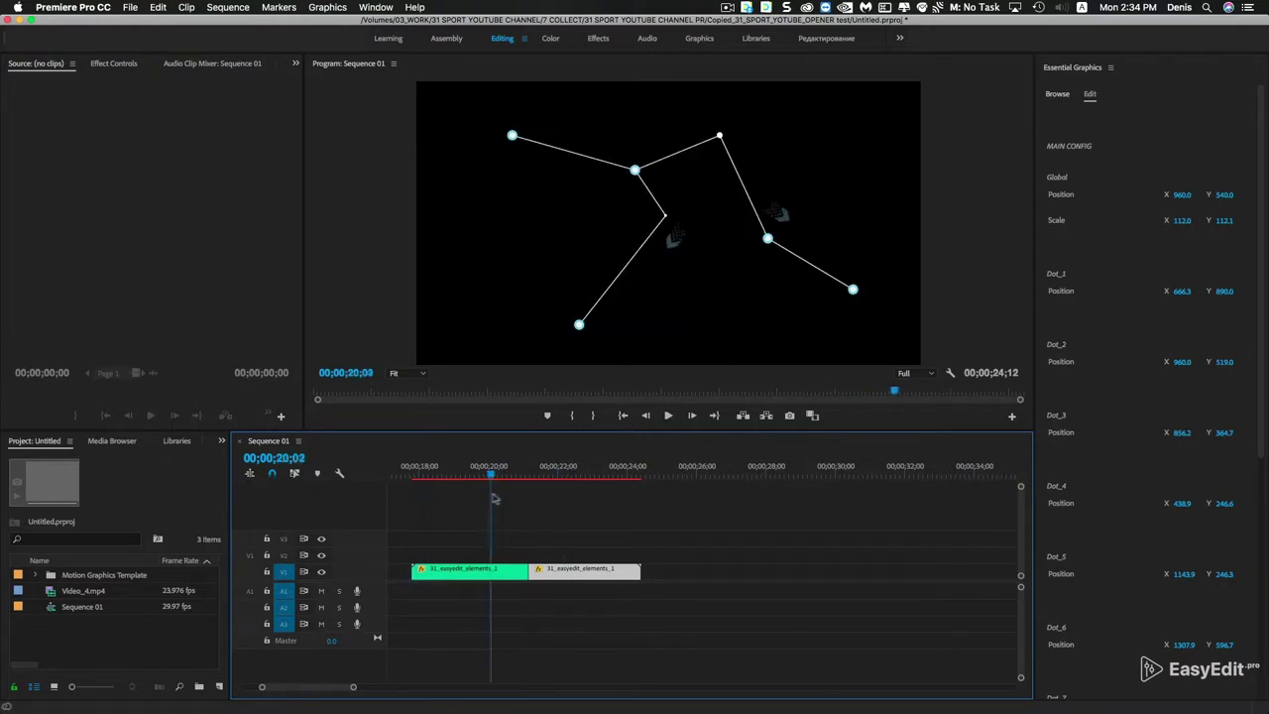
Step: Delete both clips from the timeline and return to the template browser
{"action": "key", "text": "super+a"}
{"action": "key", "text": "Delete"}
{"action": "left_click", "coordinate": [1055, 95]}
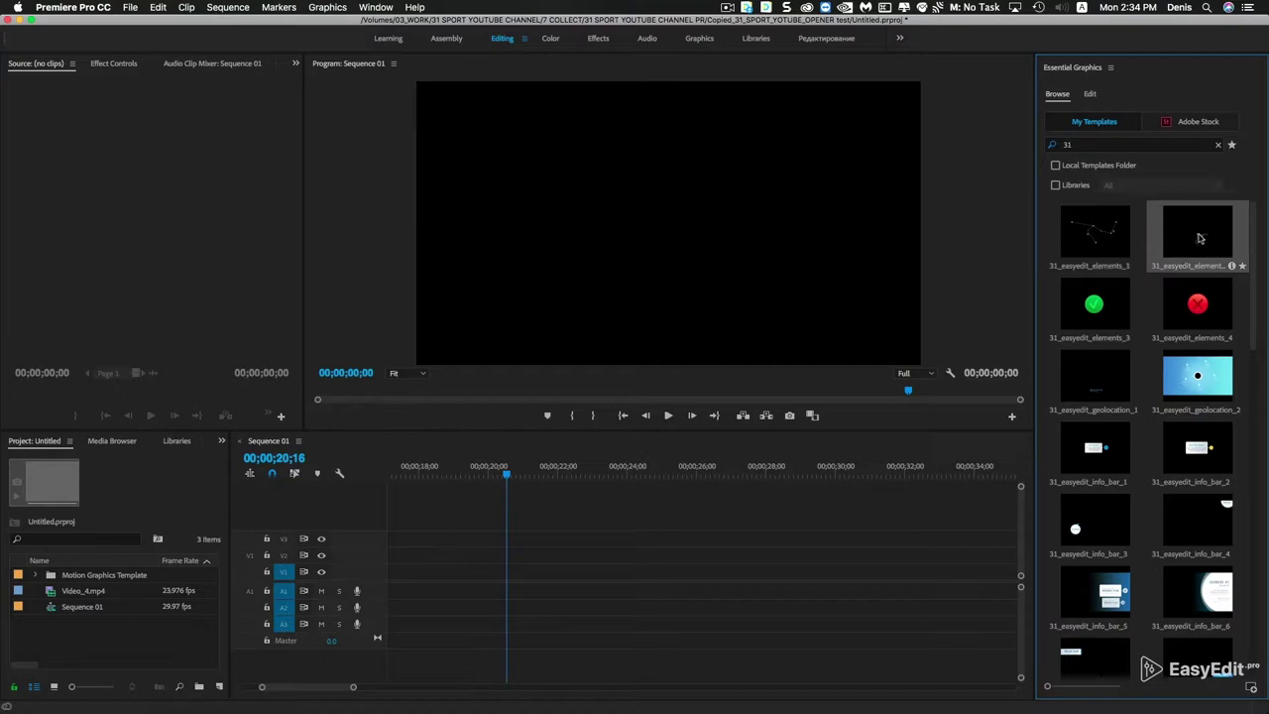
Step: Place 31_easyedit_elements_2 on V1 and change its Angle setting
{"action": "left_click_drag", "start_coordinate": [1200, 238], "coordinate": [474, 571]}
{"action": "left_click_drag", "start_coordinate": [507, 480], "coordinate": [570, 499]}
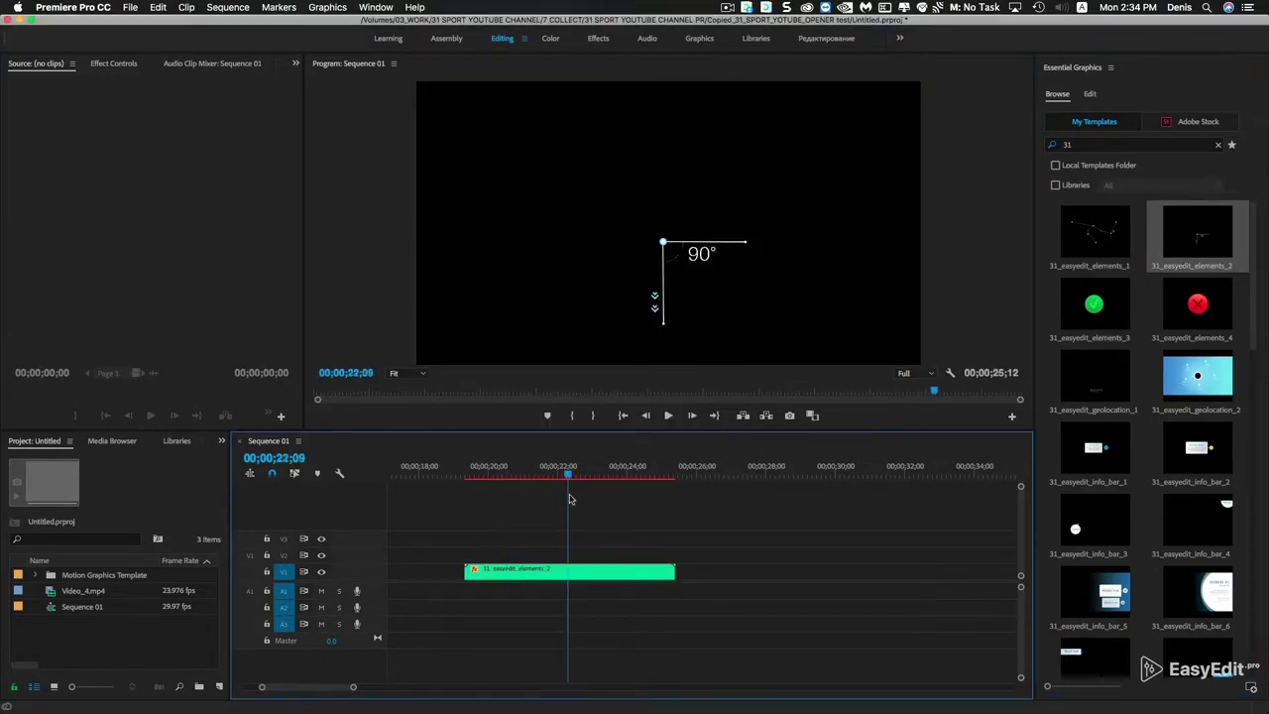
{"action": "left_click", "coordinate": [570, 571]}
{"action": "left_click_drag", "start_coordinate": [1097, 448], "coordinate": [1080, 447]}
Step: Preview the angle animation, then delete the elements_2 clip
{"action": "left_click", "coordinate": [595, 476]}
{"action": "left_click_drag", "start_coordinate": [624, 480], "coordinate": [484, 485]}
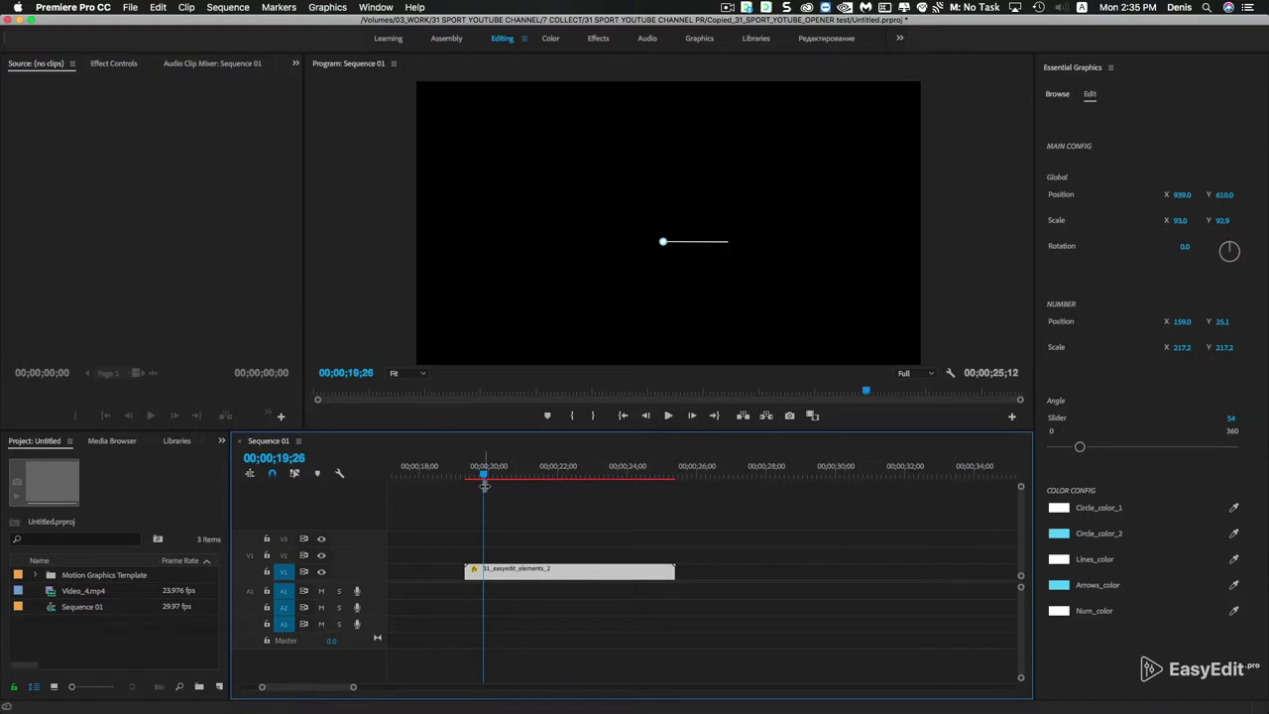
{"action": "key", "text": "Delete"}
{"action": "left_click", "coordinate": [1061, 96]}
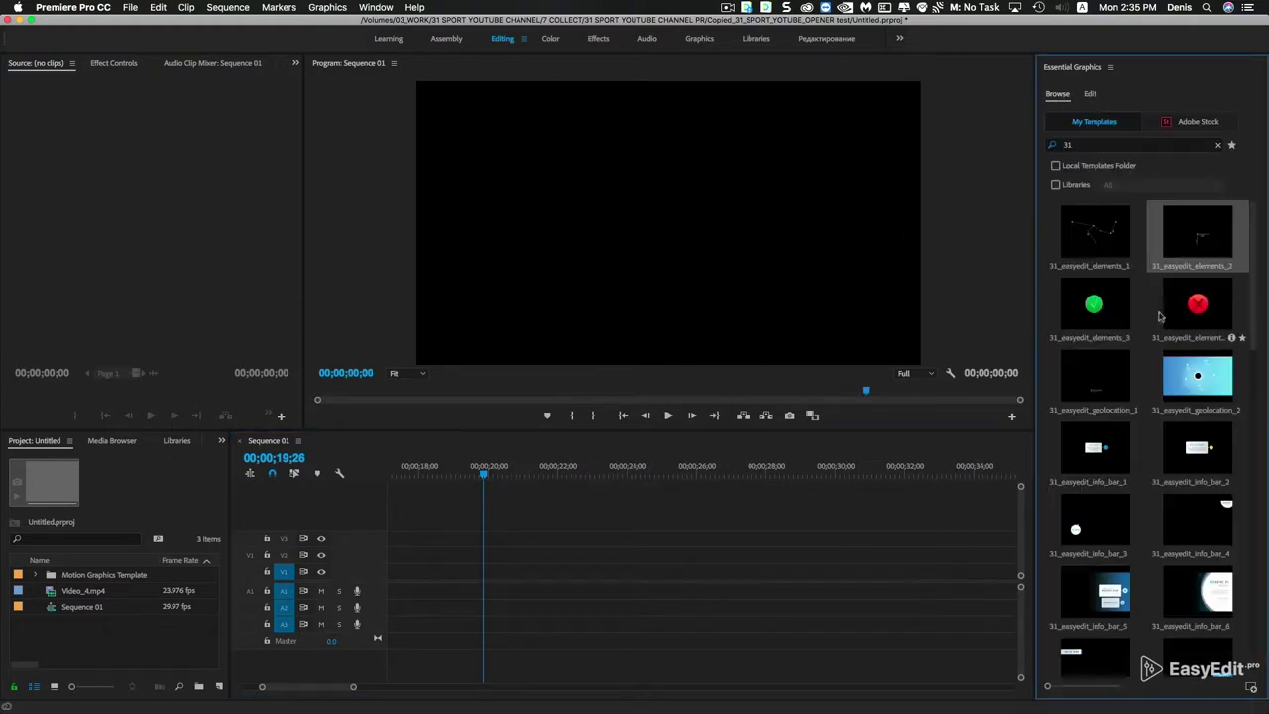
Step: Place 31_easyedit_info_bar_1 on V1 and select it
{"action": "scroll", "coordinate": [1160, 317], "scroll_direction": "down", "scroll_amount": 5}
{"action": "left_click_drag", "start_coordinate": [1094, 223], "coordinate": [476, 571]}
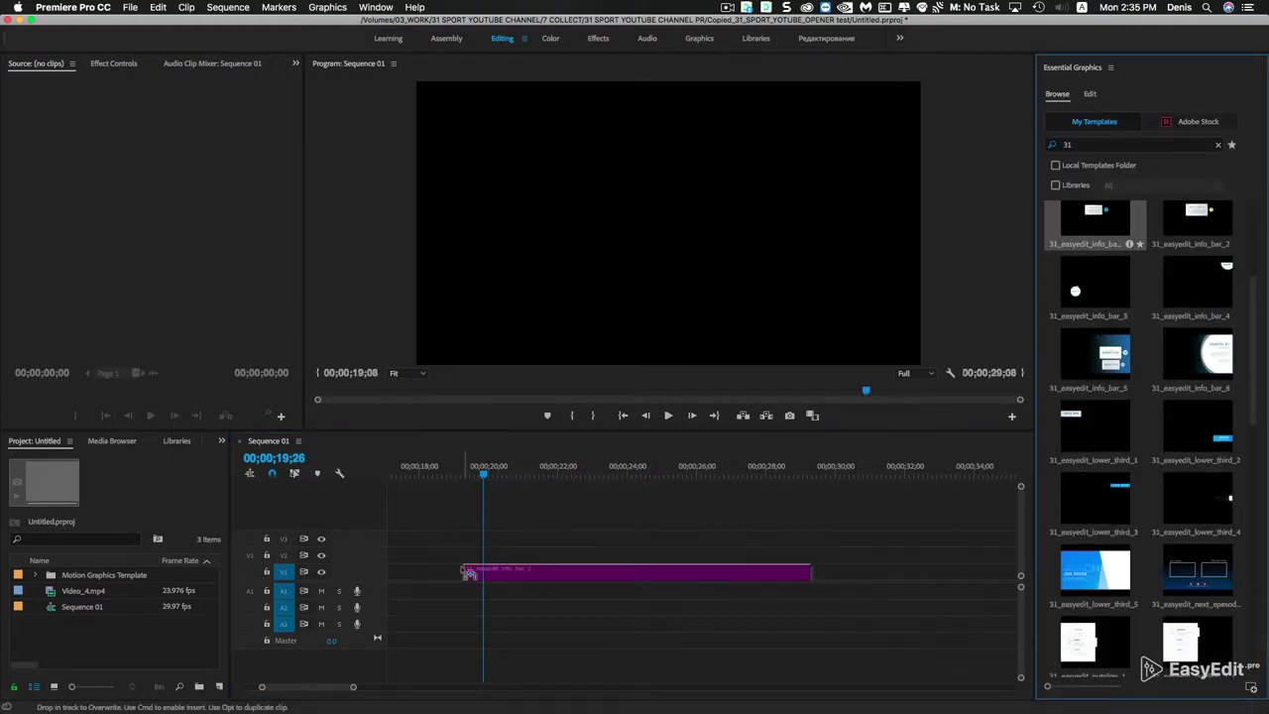
{"action": "left_click_drag", "start_coordinate": [488, 477], "coordinate": [535, 476]}
{"action": "left_click", "coordinate": [536, 571]}
Step: Change the body text to 'Keep your back straight' and adjust the IMPORTANT heading
{"action": "left_click", "coordinate": [1100, 154]}
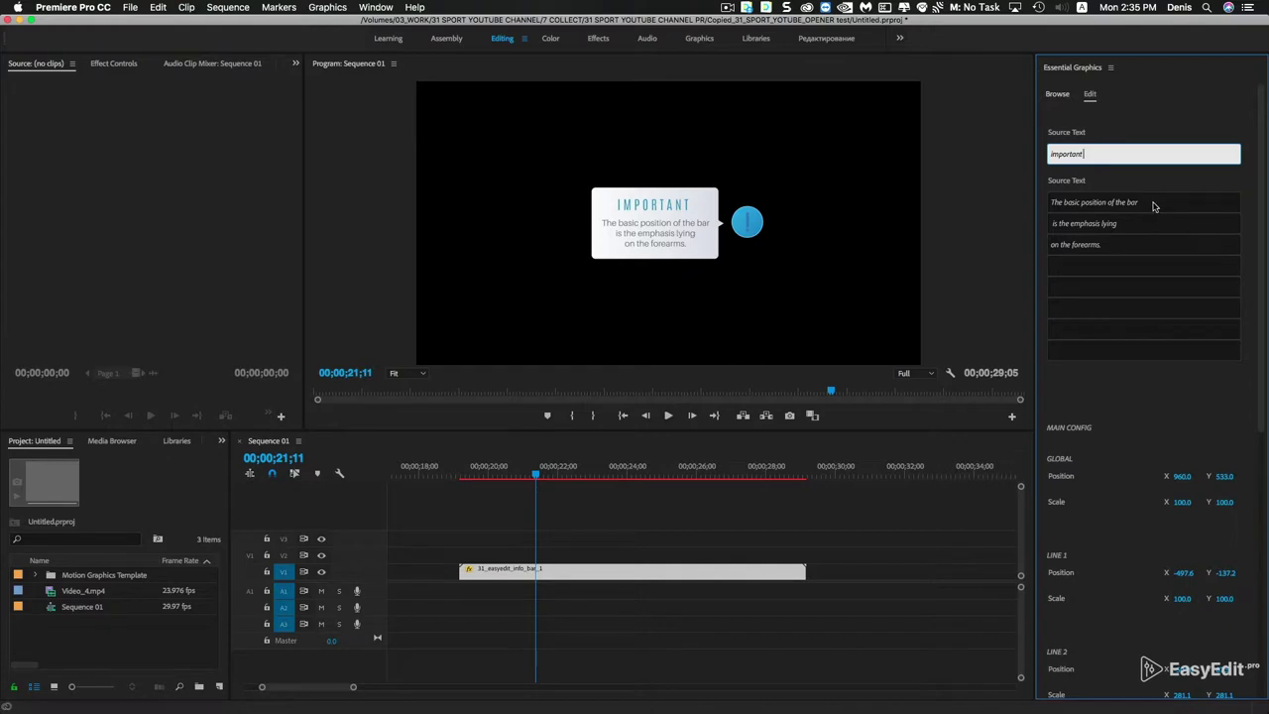
{"action": "left_click", "coordinate": [1153, 205]}
{"action": "type", "text": "Keep your back straight"}
{"action": "left_click", "coordinate": [1043, 246]}
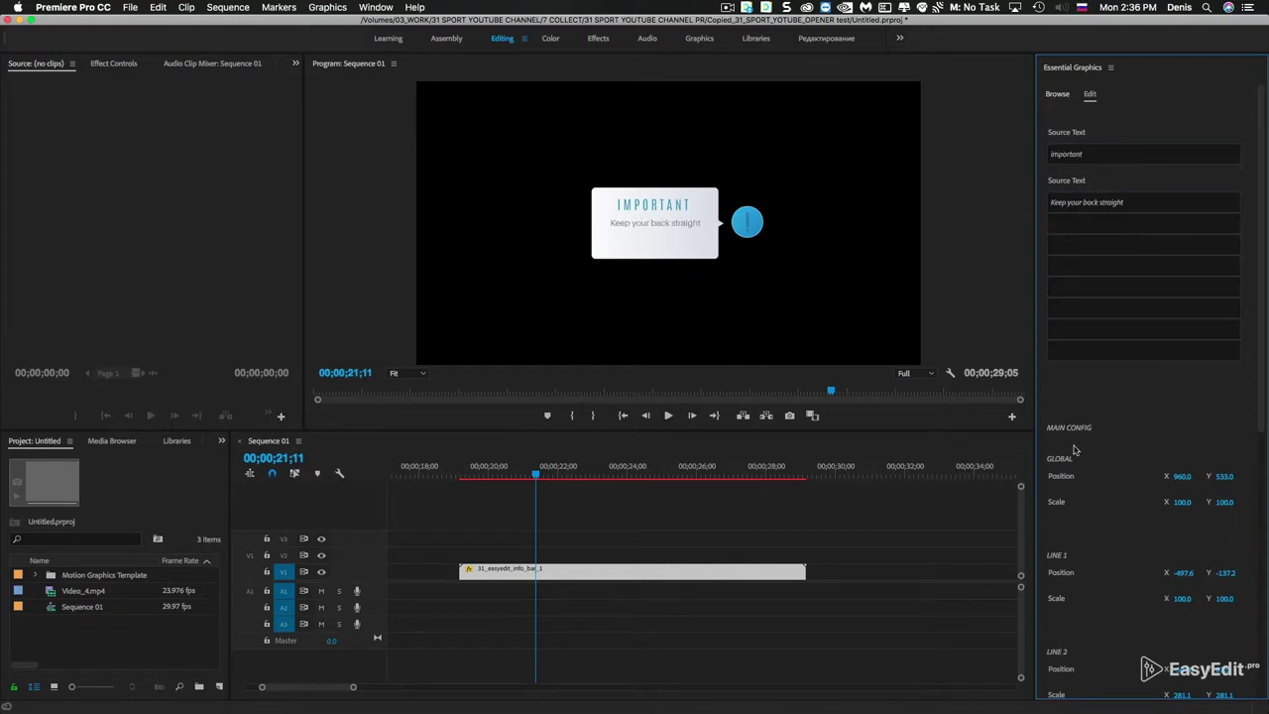
{"action": "left_click_drag", "start_coordinate": [1183, 598], "coordinate": [1177, 599]}
Step: Shift the info bar's rectangle to X 216.4 in Essential Graphics
{"action": "scroll", "coordinate": [1184, 672], "scroll_direction": "down", "scroll_amount": 5}
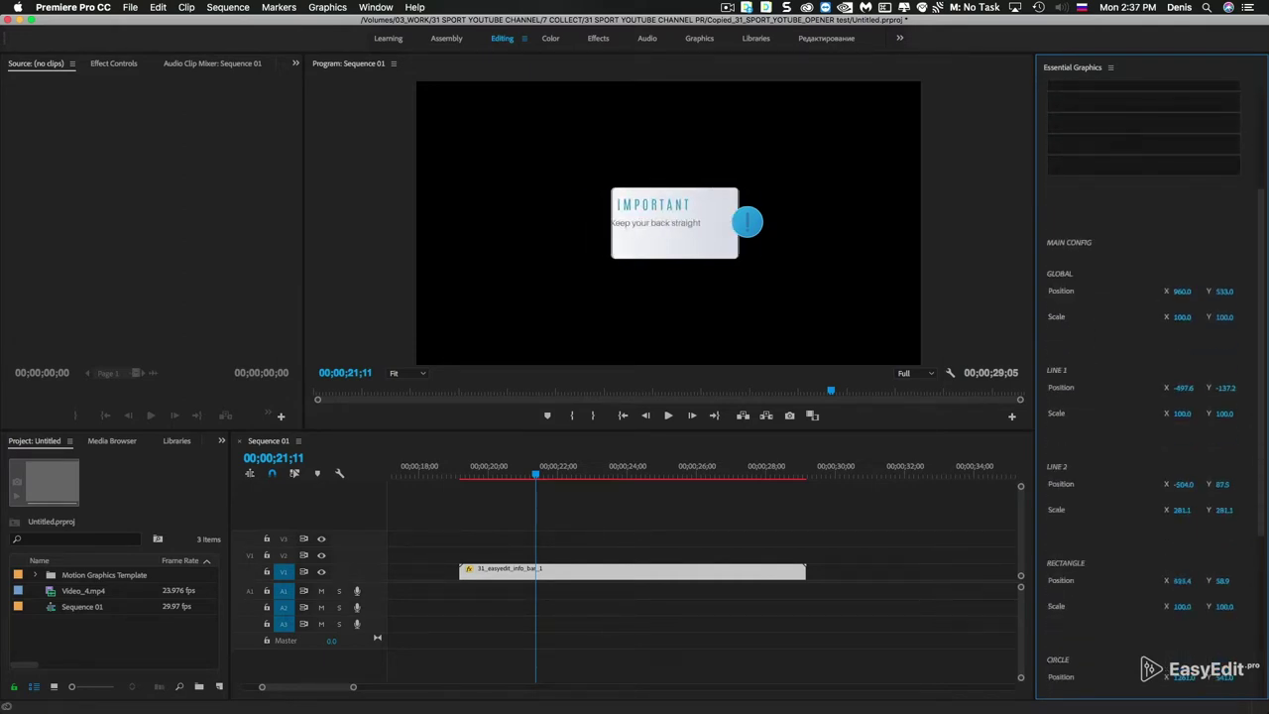
{"action": "scroll", "coordinate": [1182, 608], "scroll_direction": "down", "scroll_amount": 2}
{"action": "left_click_drag", "start_coordinate": [1183, 607], "coordinate": [1229, 607]}
{"action": "scroll", "coordinate": [1255, 595], "scroll_direction": "down", "scroll_amount": 2}
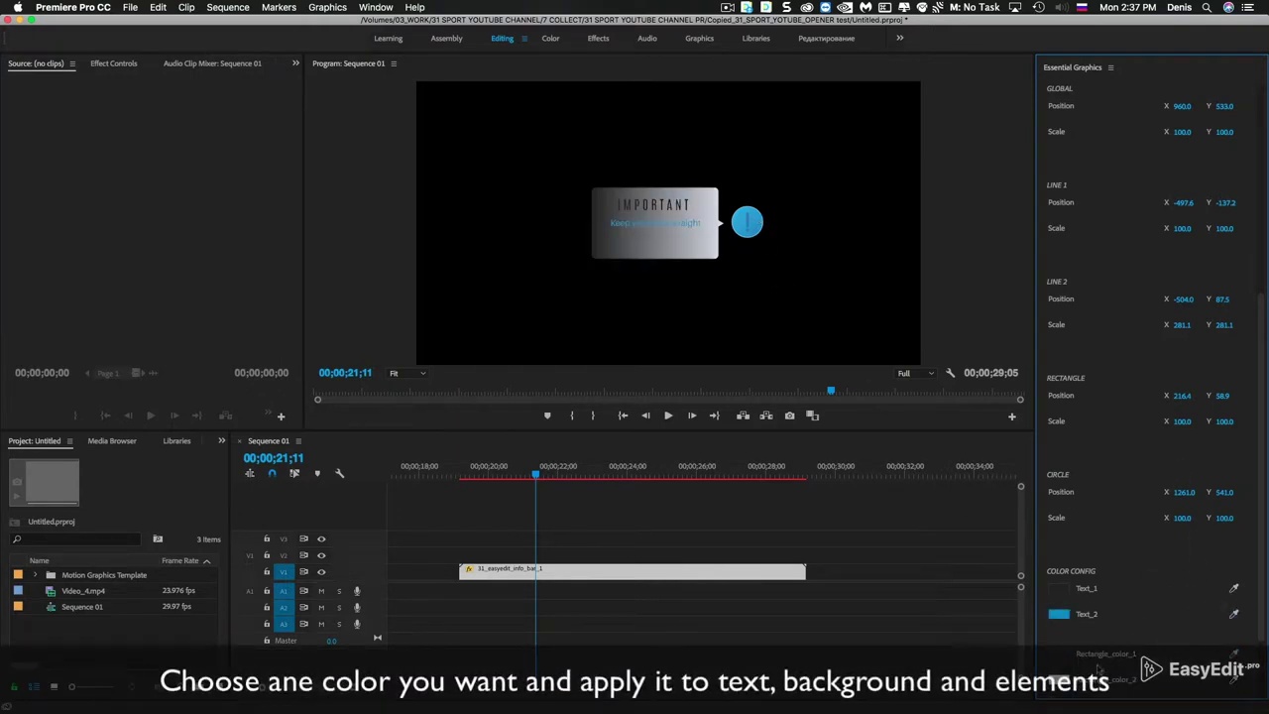
Step: Try blue for the box and white for the IMPORTANT heading
{"action": "left_click", "coordinate": [1059, 588]}
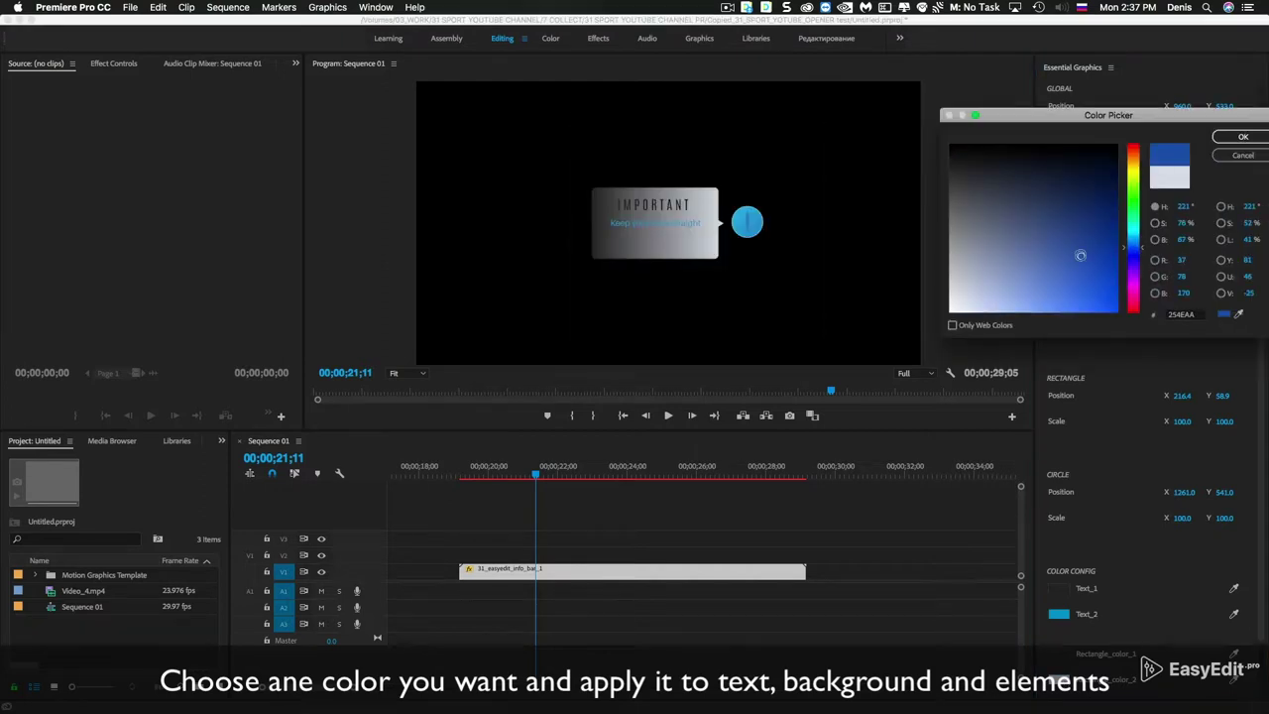
{"action": "left_click", "coordinate": [1242, 137]}
{"action": "left_click", "coordinate": [1059, 588]}
{"action": "left_click", "coordinate": [483, 171]}
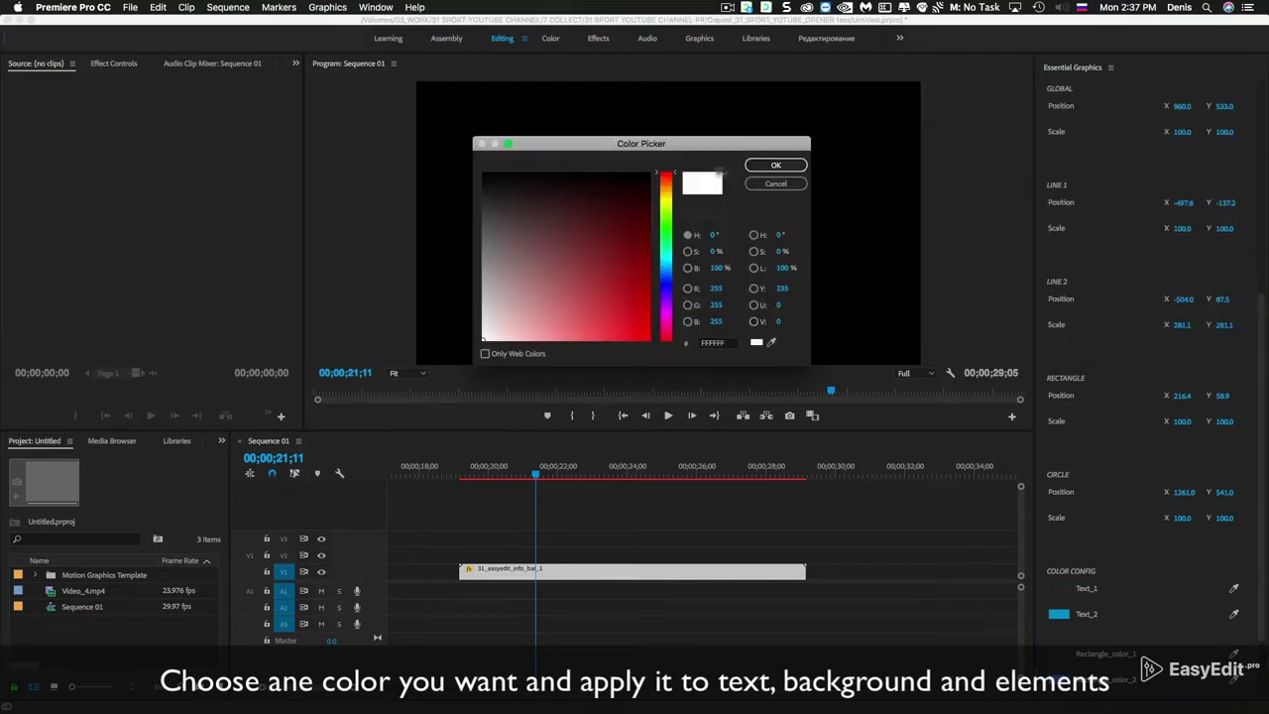
{"action": "left_click", "coordinate": [761, 162]}
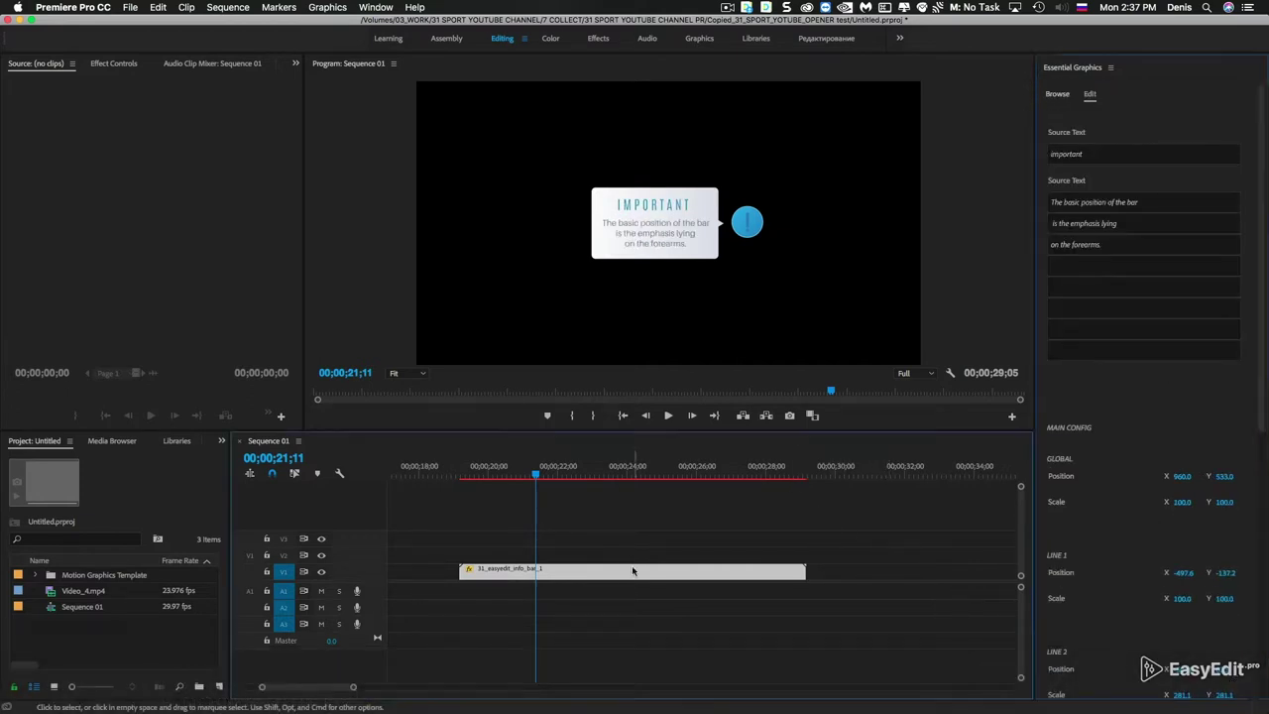
Step: Delete the info bar and add 31_easyedit_next_episode_1 to the timeline
{"action": "key", "text": "Delete"}
{"action": "scroll", "coordinate": [1153, 263], "scroll_direction": "down", "scroll_amount": 1}
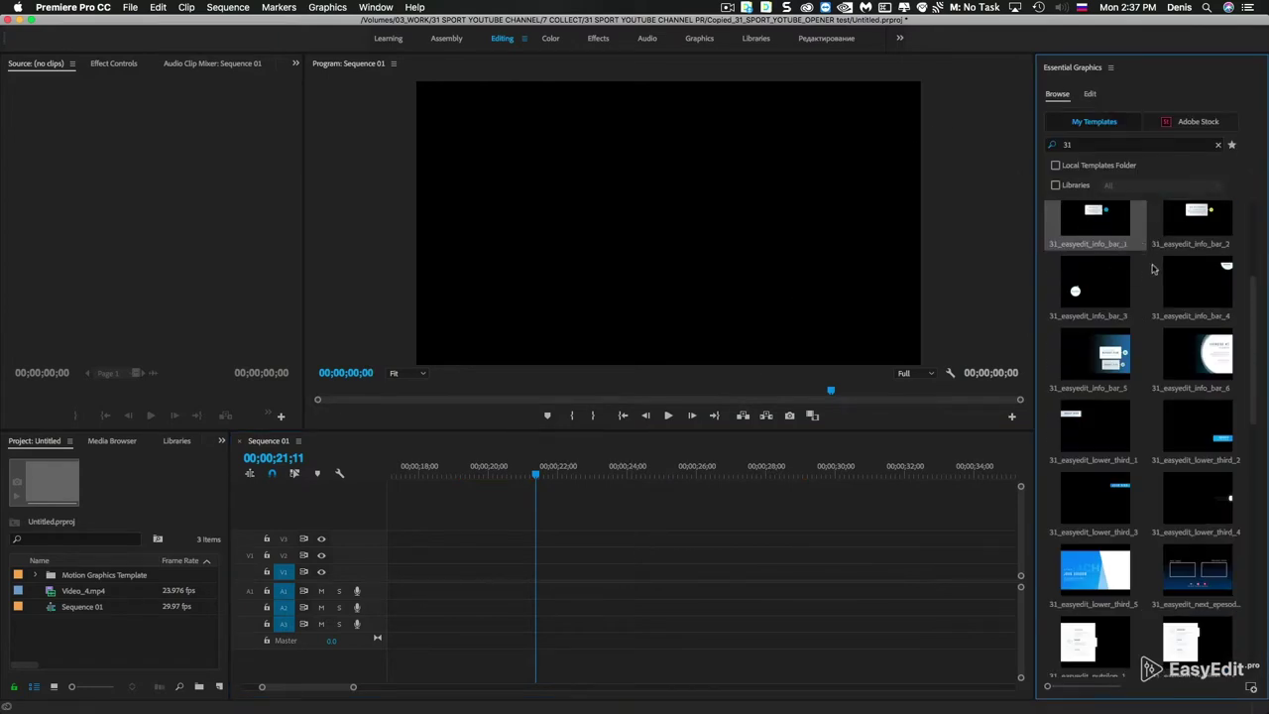
{"action": "scroll", "coordinate": [1153, 266], "scroll_direction": "down", "scroll_amount": 1}
{"action": "scroll", "coordinate": [1136, 311], "scroll_direction": "down", "scroll_amount": 1}
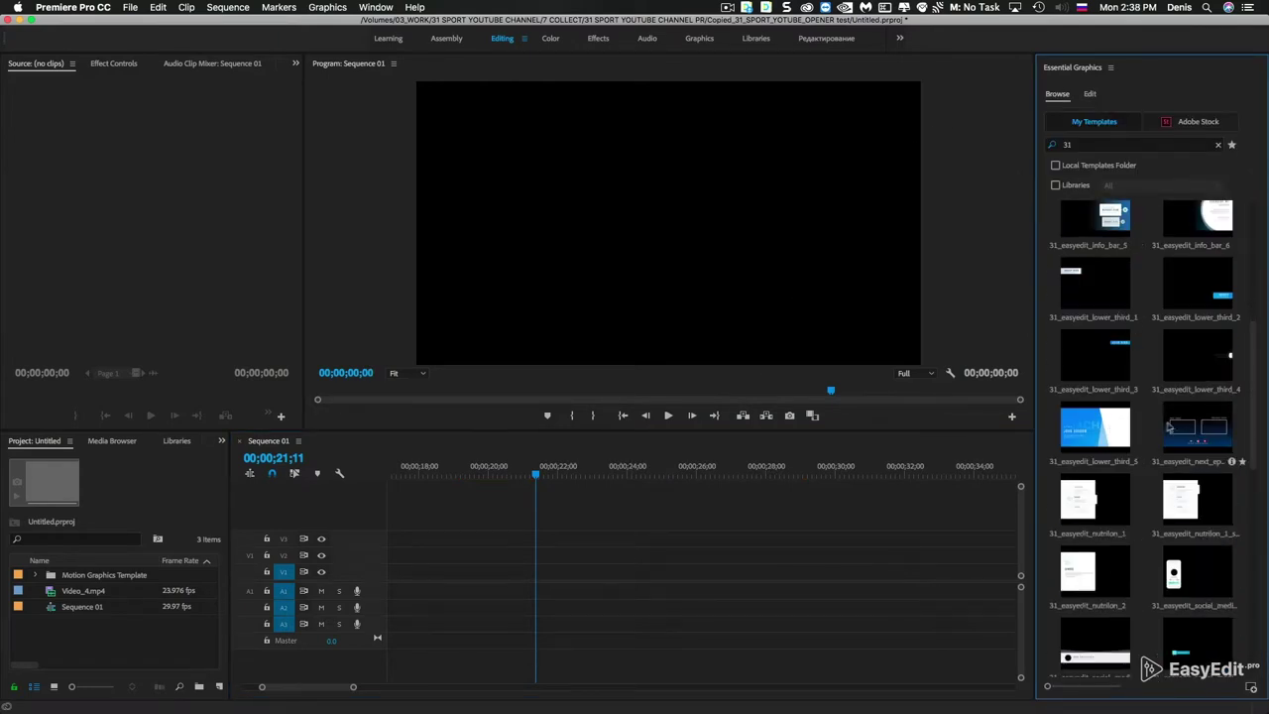
{"action": "left_click_drag", "start_coordinate": [1192, 430], "coordinate": [515, 552]}
{"action": "left_click_drag", "start_coordinate": [525, 466], "coordinate": [608, 466]}
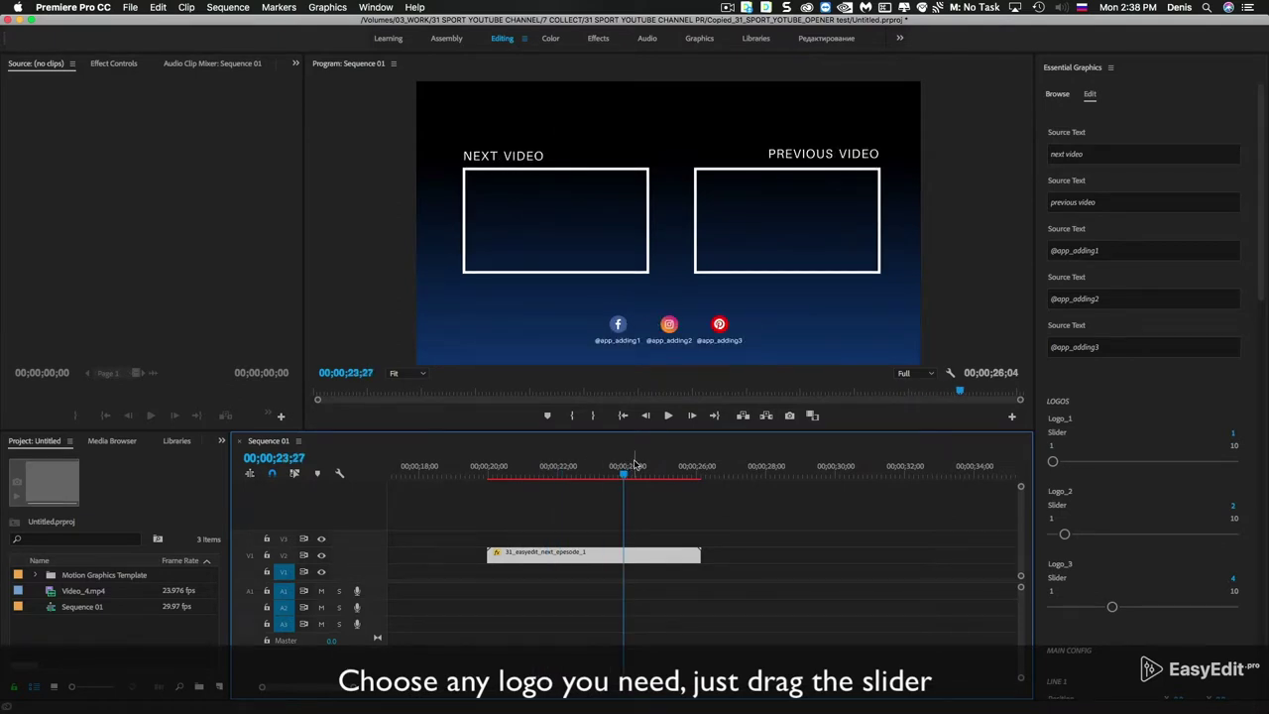
Step: Switch the first social logo to Twitter with the Logo sliders
{"action": "left_click_drag", "start_coordinate": [1053, 463], "coordinate": [1056, 465]}
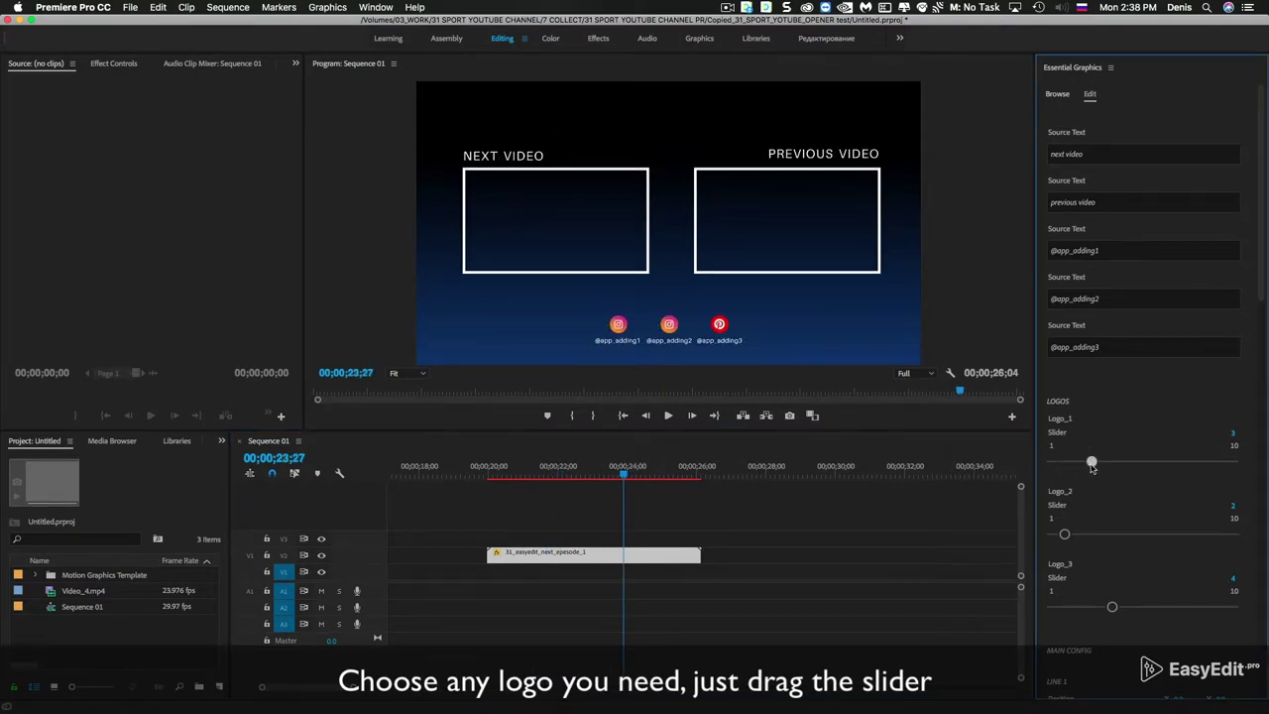
{"action": "left_click_drag", "start_coordinate": [1161, 462], "coordinate": [1167, 461]}
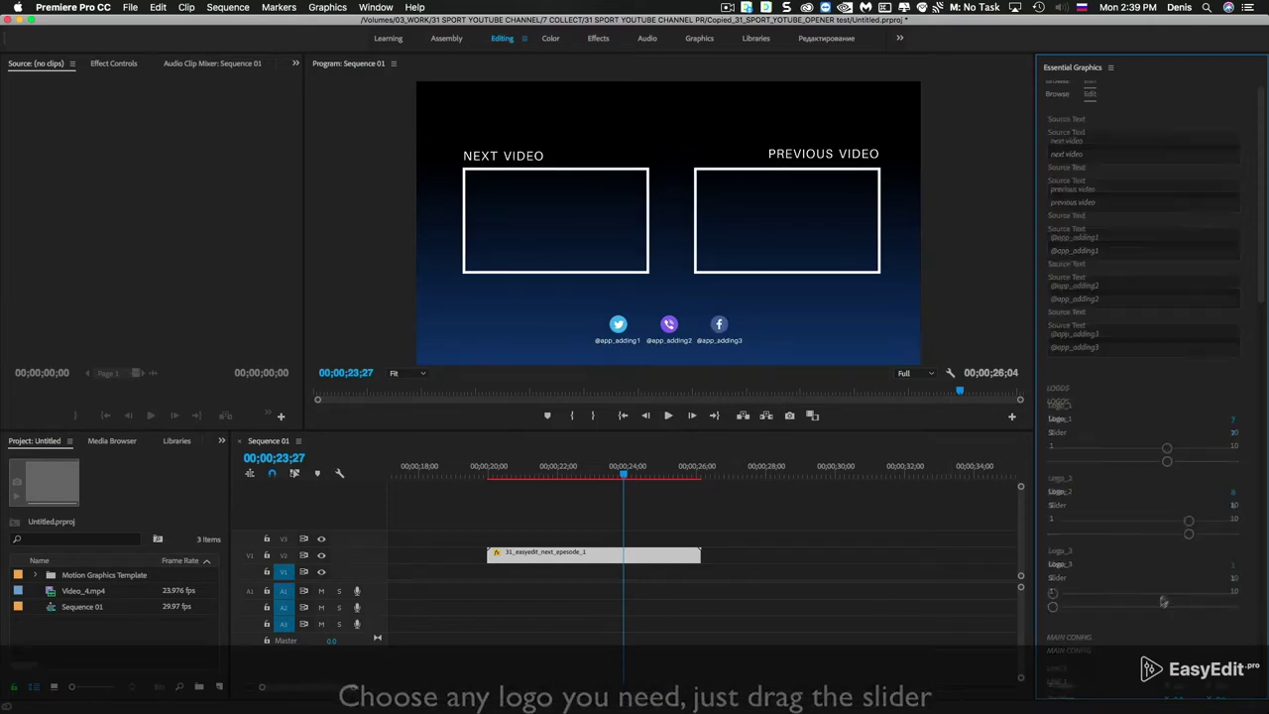
{"action": "scroll", "coordinate": [1134, 599], "scroll_direction": "down", "scroll_amount": 3}
{"action": "scroll", "coordinate": [1135, 599], "scroll_direction": "down", "scroll_amount": 3}
{"action": "key", "text": "Delete"}
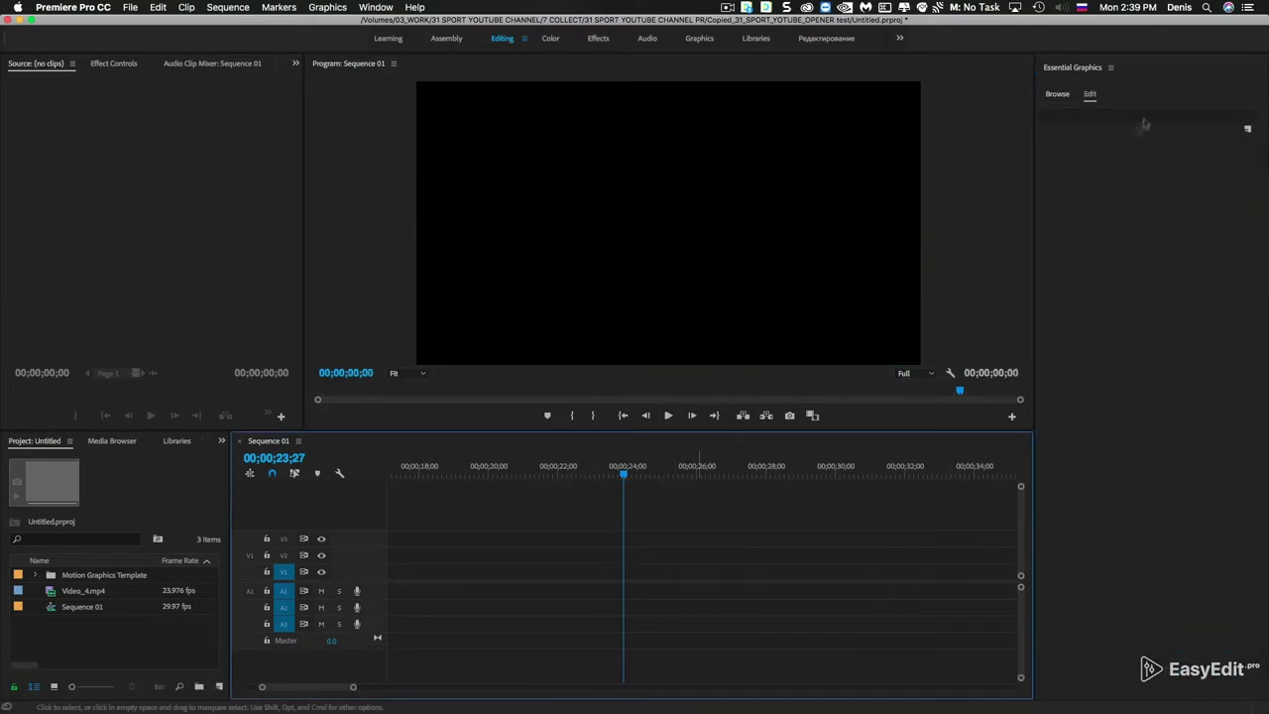
{"action": "scroll", "coordinate": [1130, 327], "scroll_direction": "down", "scroll_amount": 2}
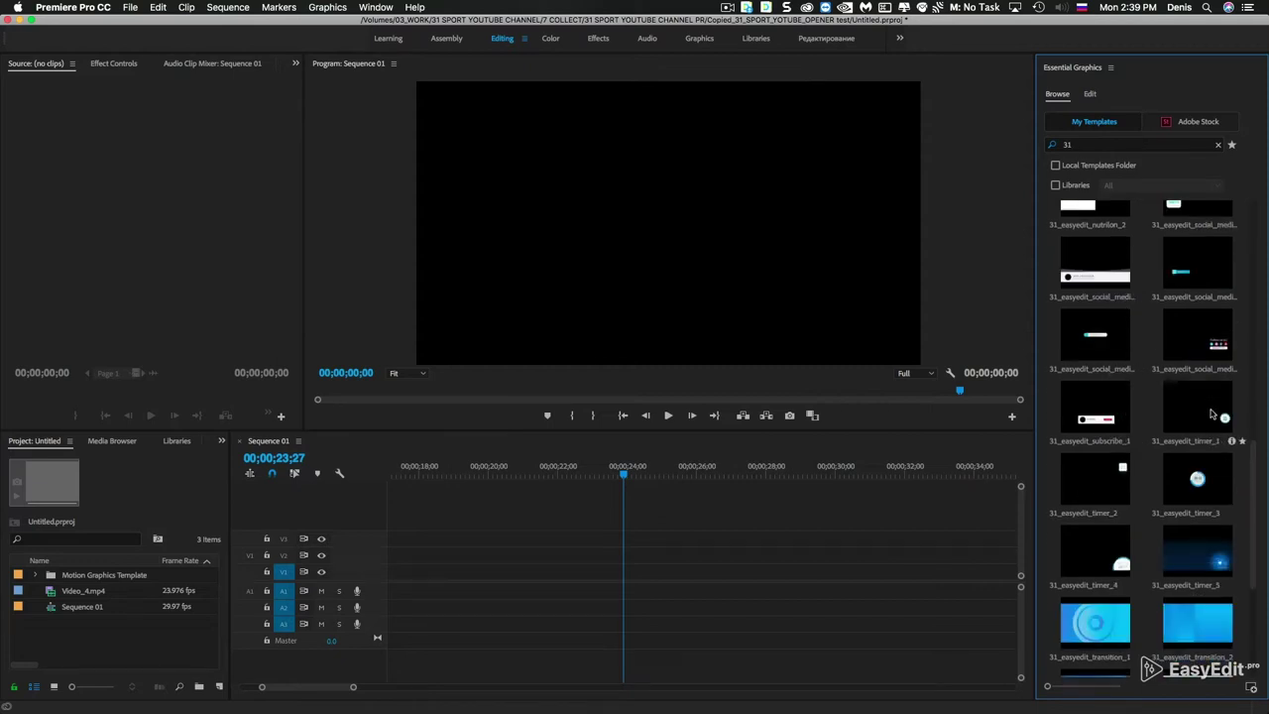
{"action": "left_click_drag", "start_coordinate": [1212, 414], "coordinate": [461, 552]}
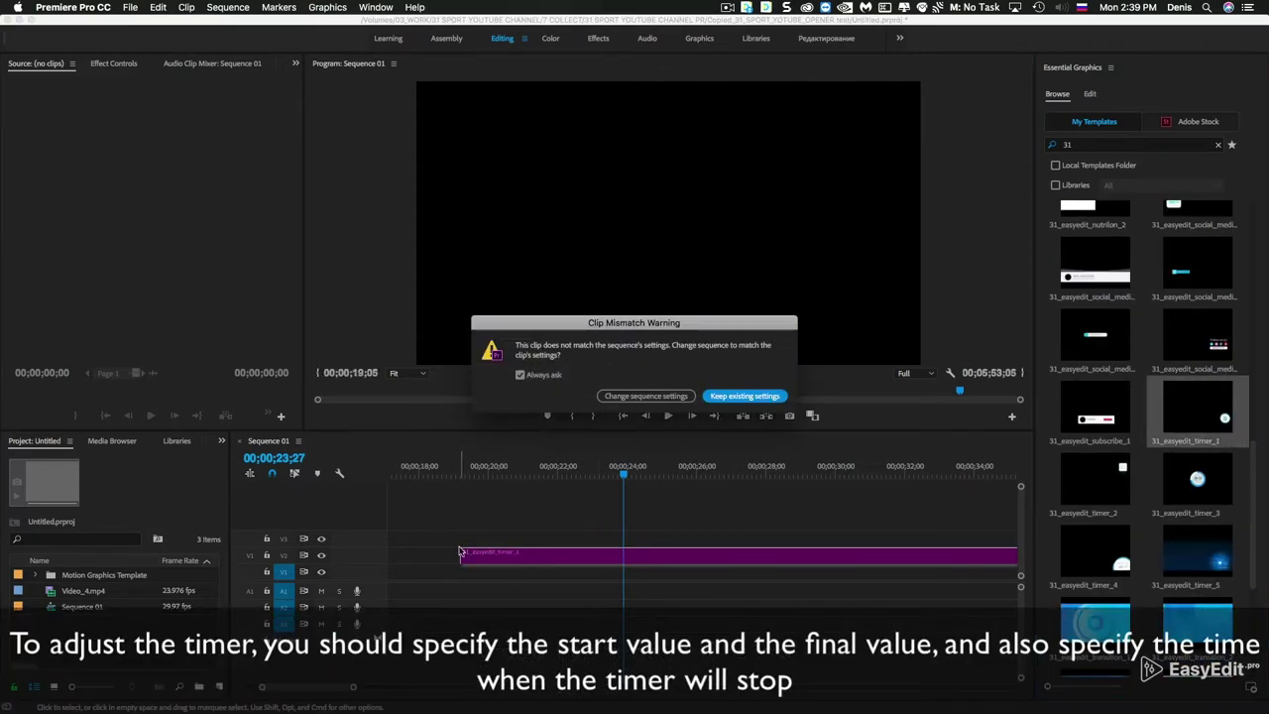
{"action": "left_click", "coordinate": [744, 396]}
{"action": "left_click_drag", "start_coordinate": [526, 473], "coordinate": [688, 474]}
{"action": "left_click_drag", "start_coordinate": [1053, 192], "coordinate": [1054, 193]}
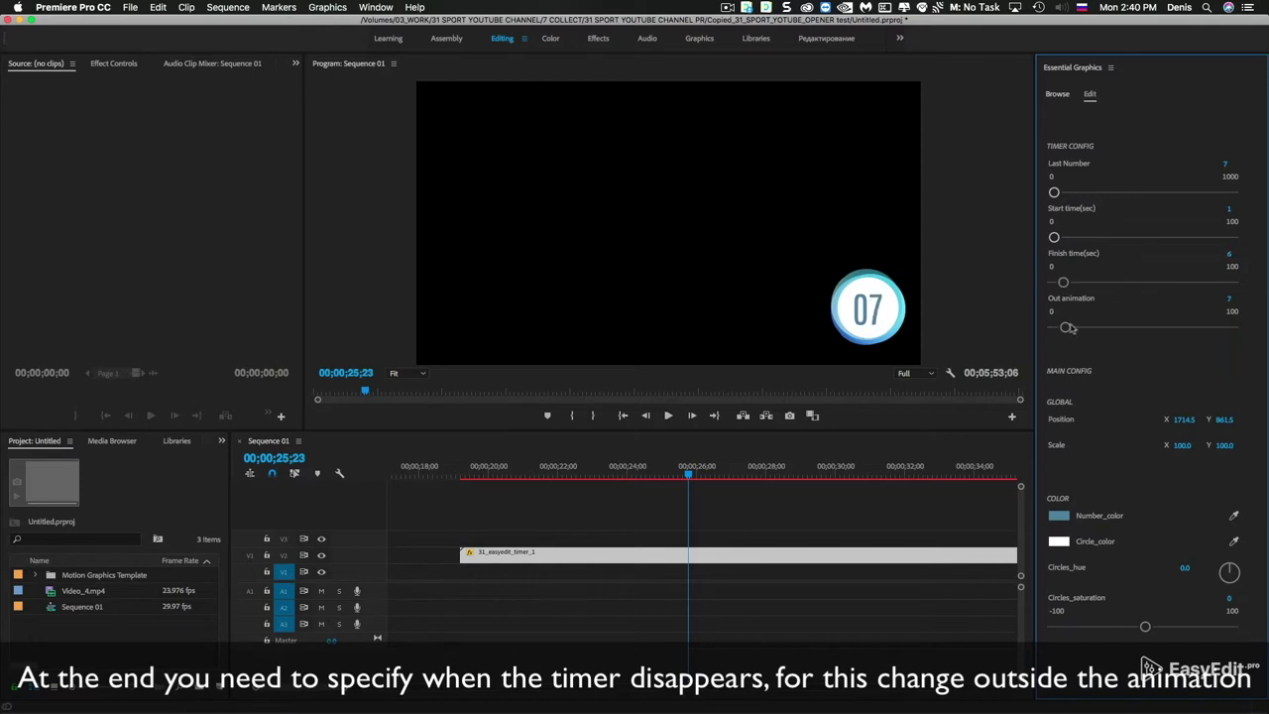
{"action": "left_click_drag", "start_coordinate": [1067, 329], "coordinate": [1065, 327]}
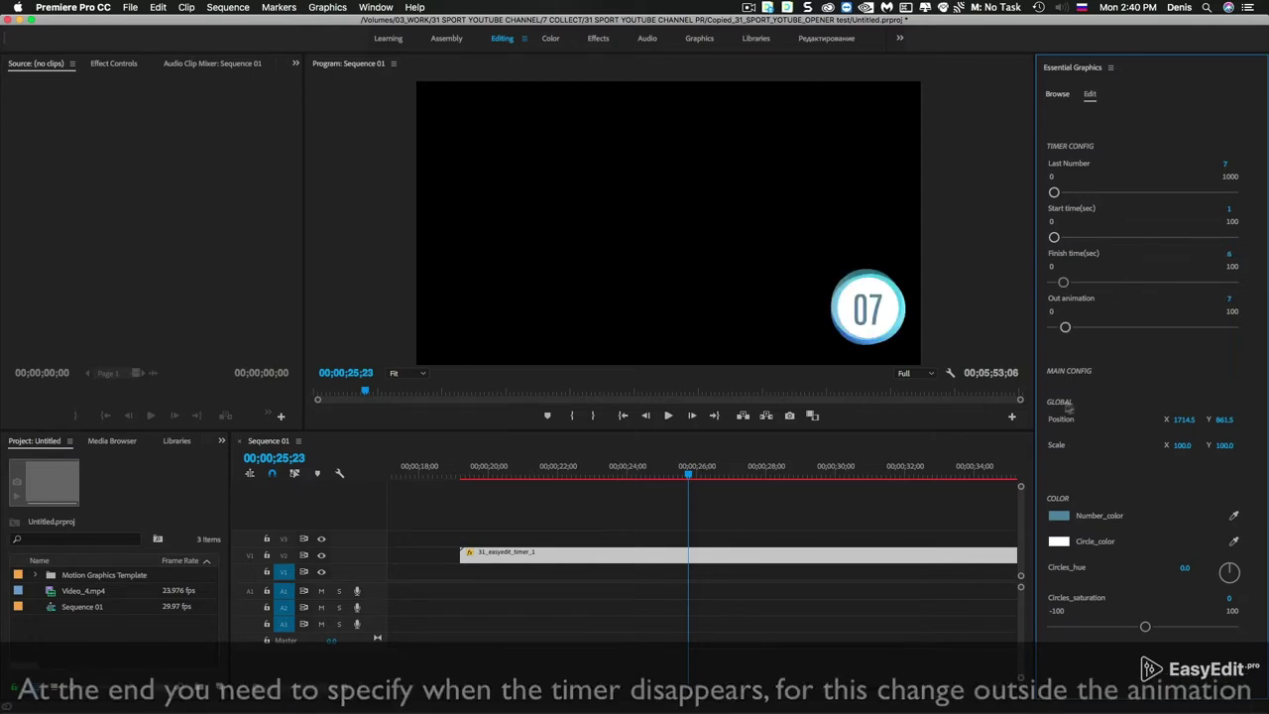
{"action": "left_click_drag", "start_coordinate": [1185, 567], "coordinate": [1240, 567]}
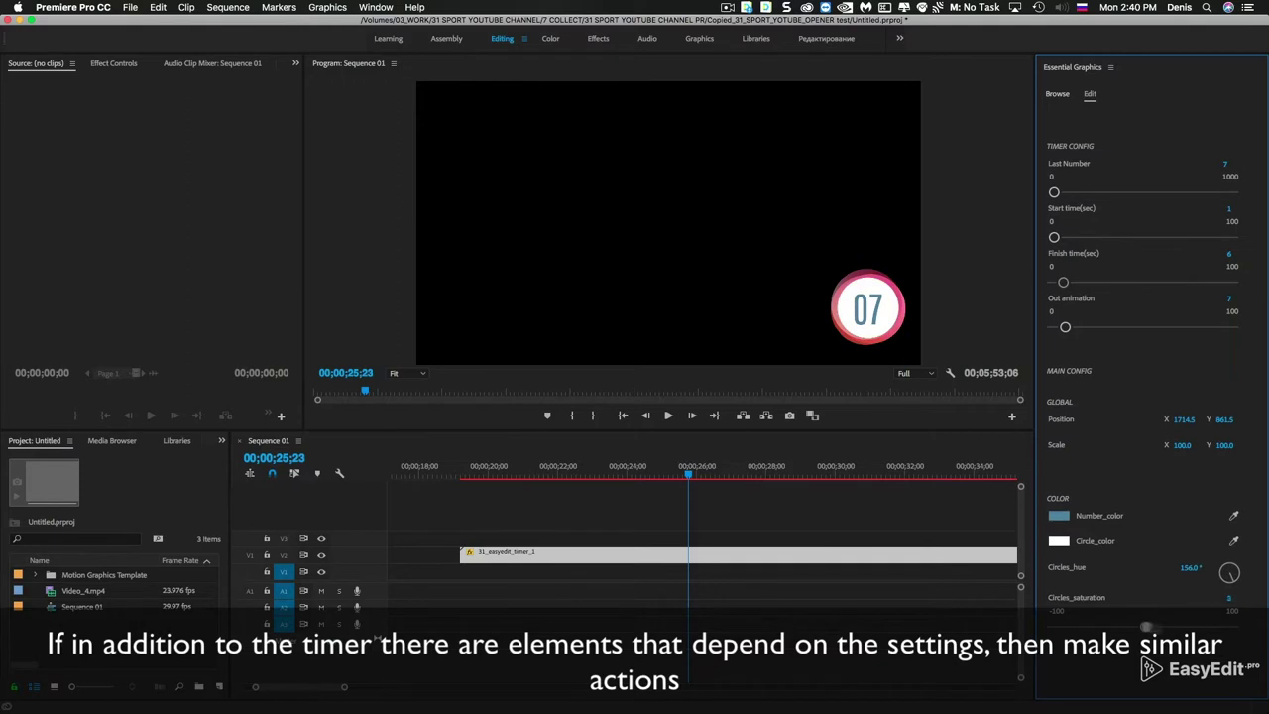
Step: Replace the timer clip with transition_1, keeping the current sequence settings
{"action": "key", "text": "Delete"}
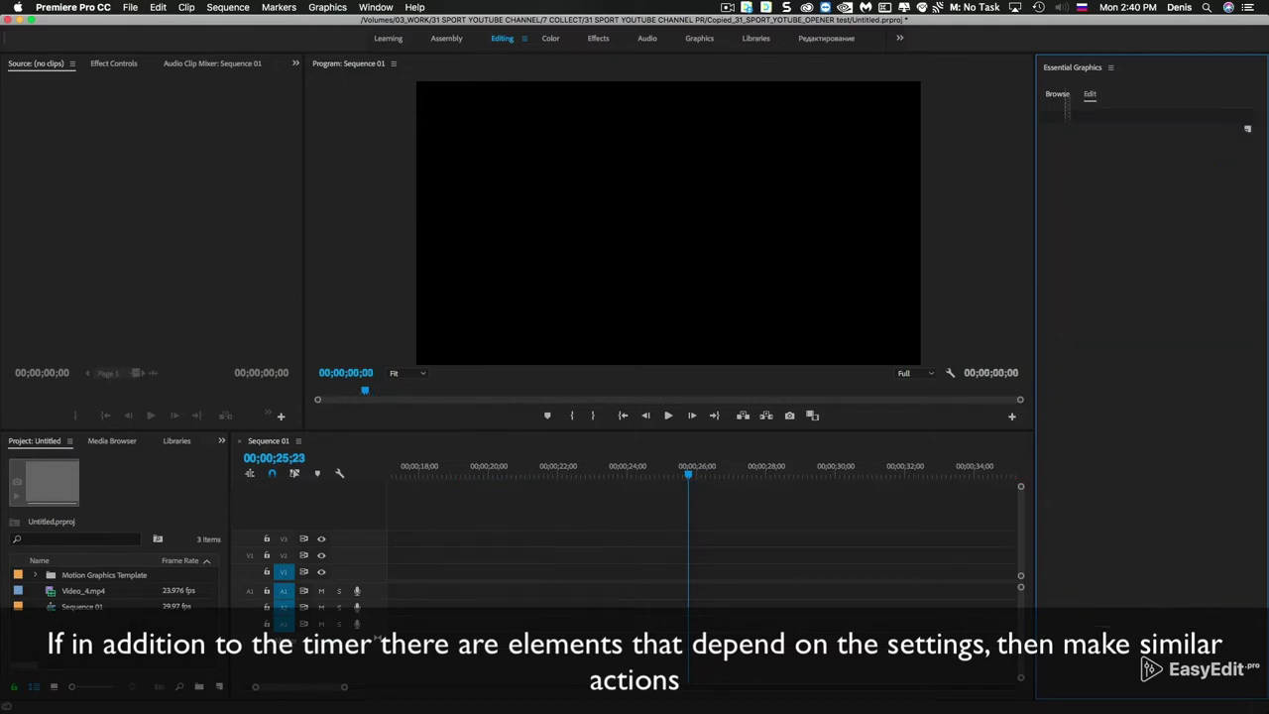
{"action": "left_click", "coordinate": [1058, 94]}
{"action": "scroll", "coordinate": [1118, 464], "scroll_direction": "down", "scroll_amount": 5}
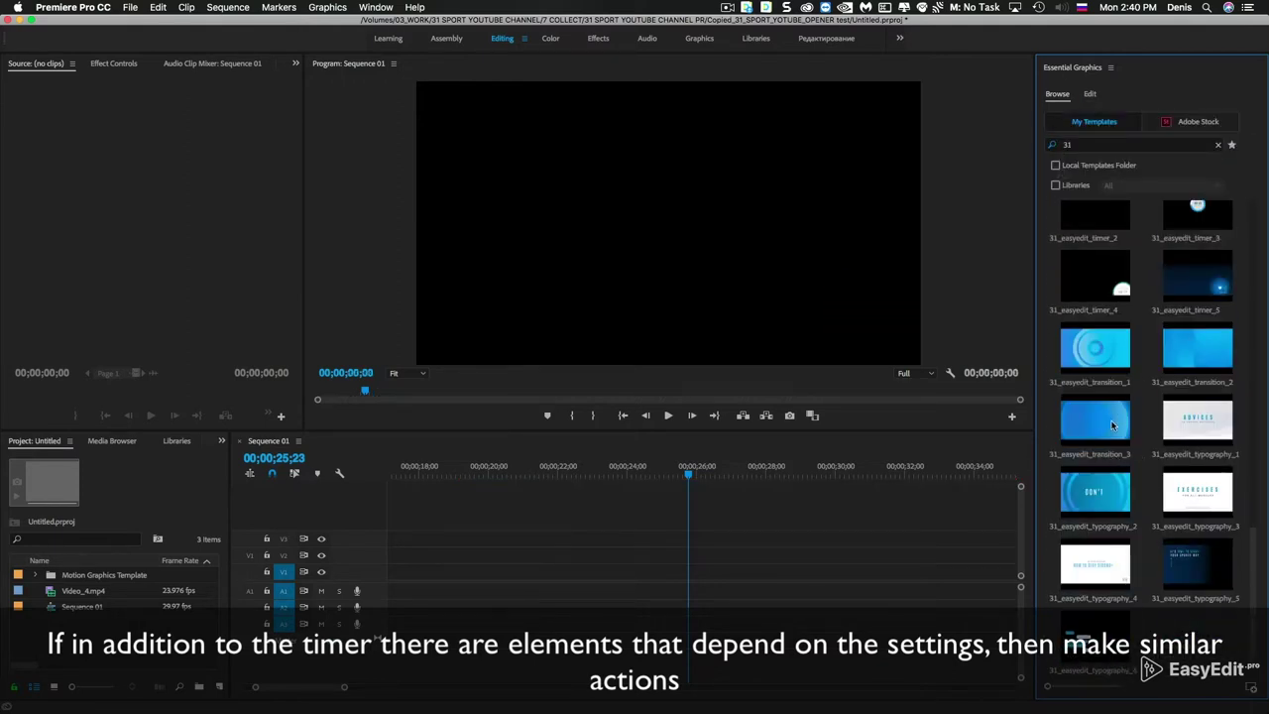
{"action": "left_click_drag", "start_coordinate": [1095, 349], "coordinate": [595, 555]}
{"action": "left_click", "coordinate": [647, 398]}
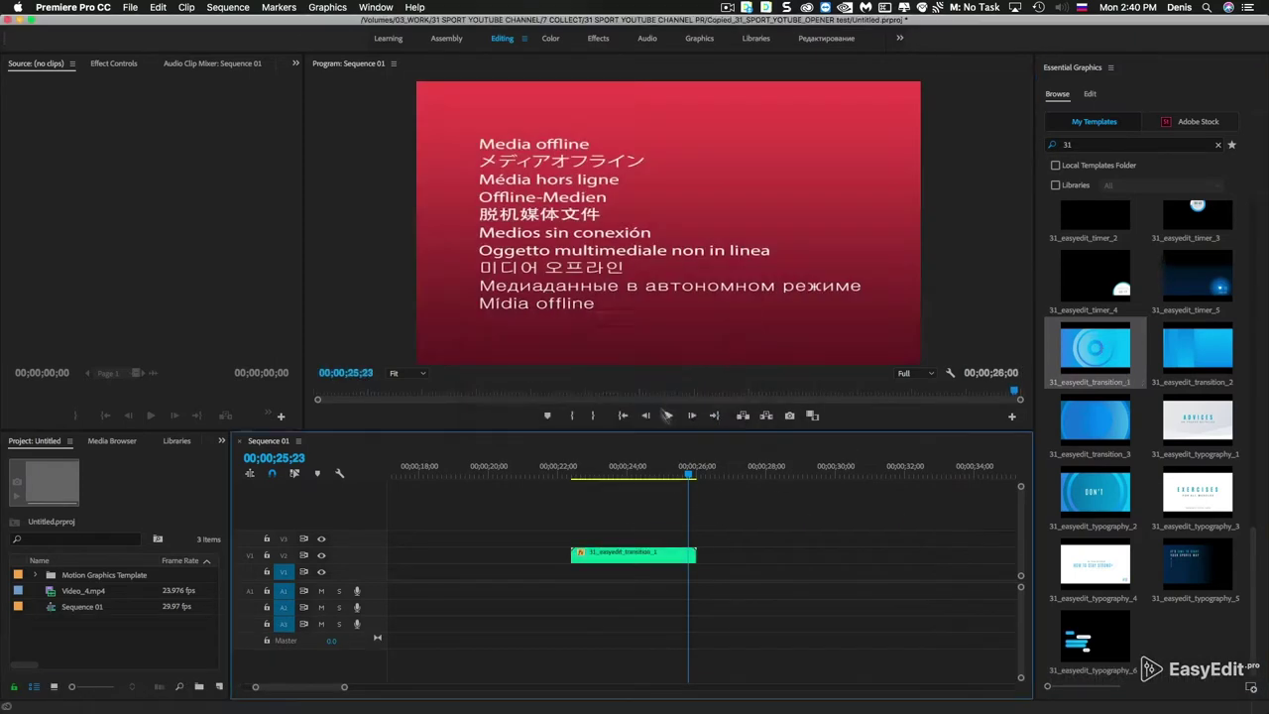
{"action": "left_click", "coordinate": [600, 484]}
{"action": "left_click_drag", "start_coordinate": [601, 486], "coordinate": [629, 498]}
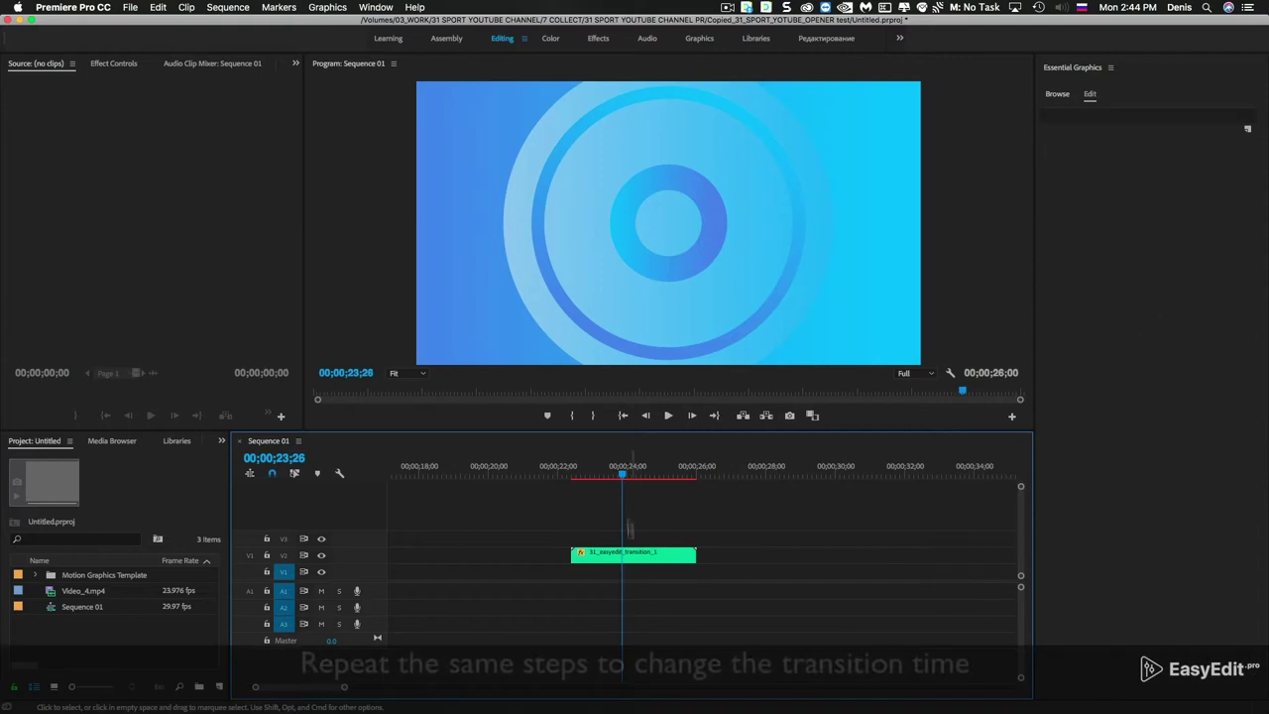
Step: Insert a frame hold segment in the transition, trim its final part, then delete all clips
{"action": "left_click", "coordinate": [645, 477]}
{"action": "left_click_drag", "start_coordinate": [644, 476], "coordinate": [628, 476]}
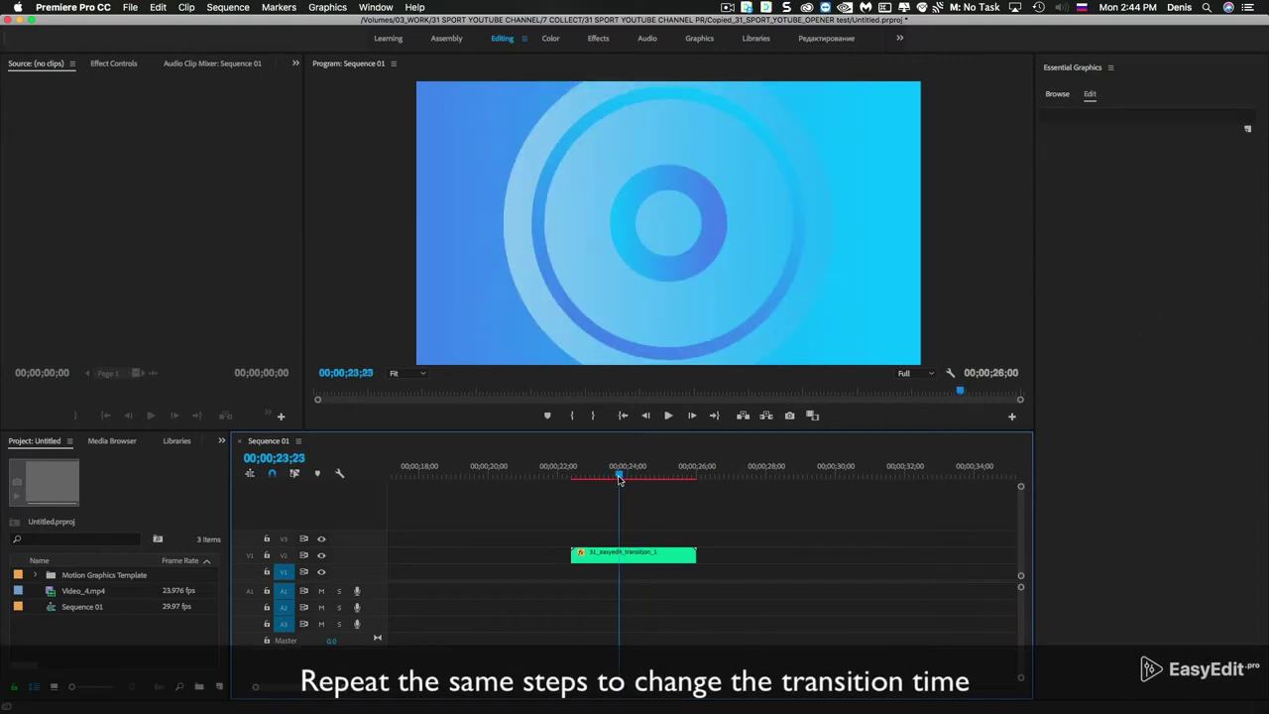
{"action": "right_click", "coordinate": [635, 560]}
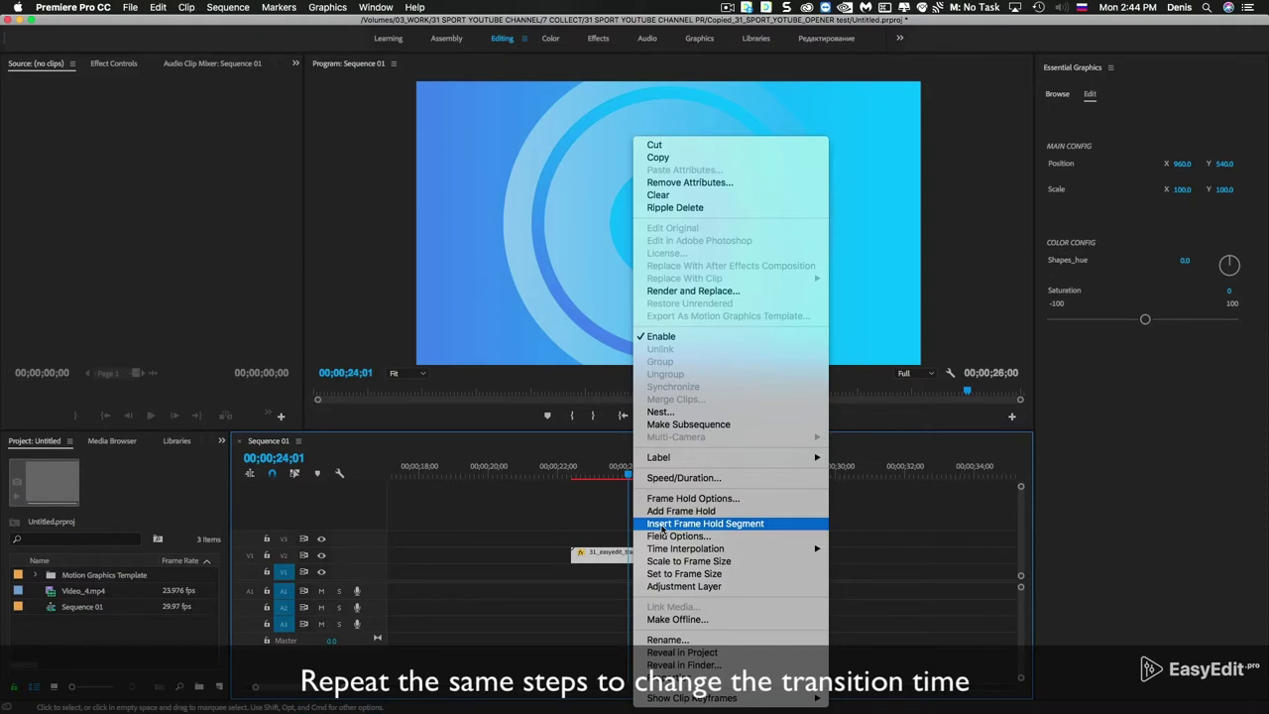
{"action": "left_click", "coordinate": [662, 523]}
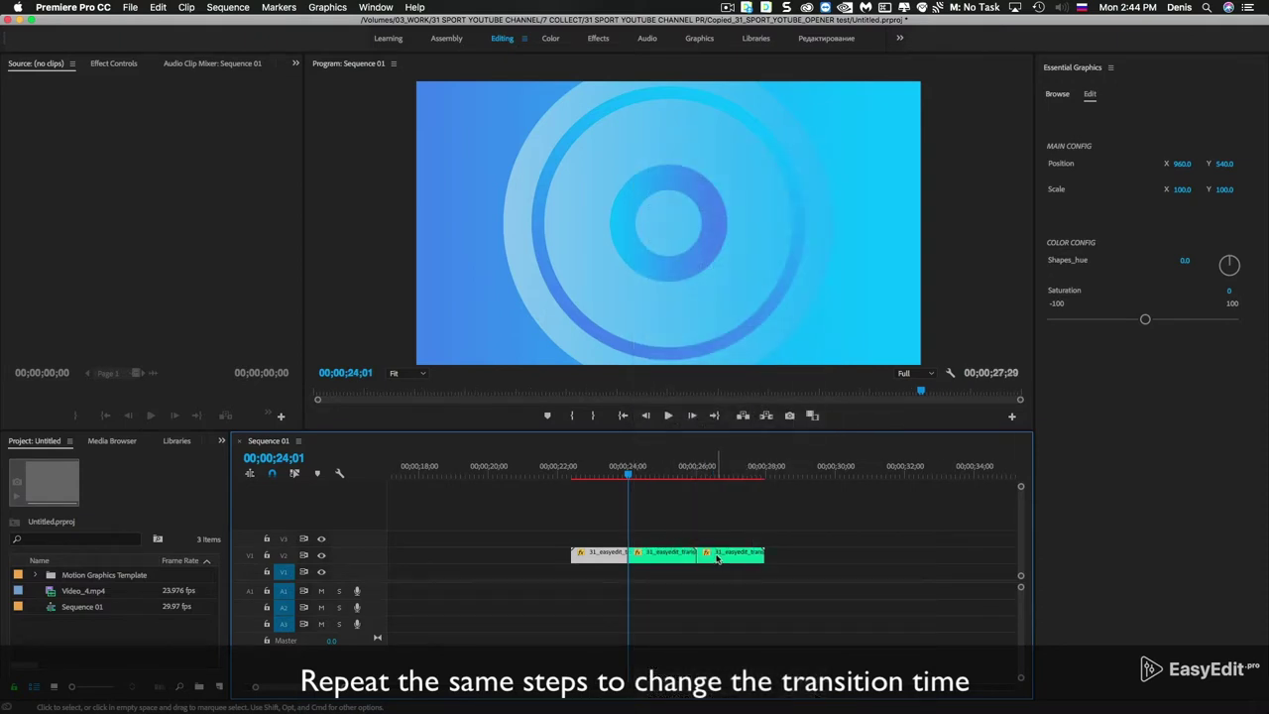
{"action": "mouse_move", "coordinate": [629, 482]}
{"action": "left_mouse_down"}
{"action": "mouse_move", "coordinate": [764, 505]}
{"action": "mouse_move", "coordinate": [700, 501]}
{"action": "left_mouse_up"}
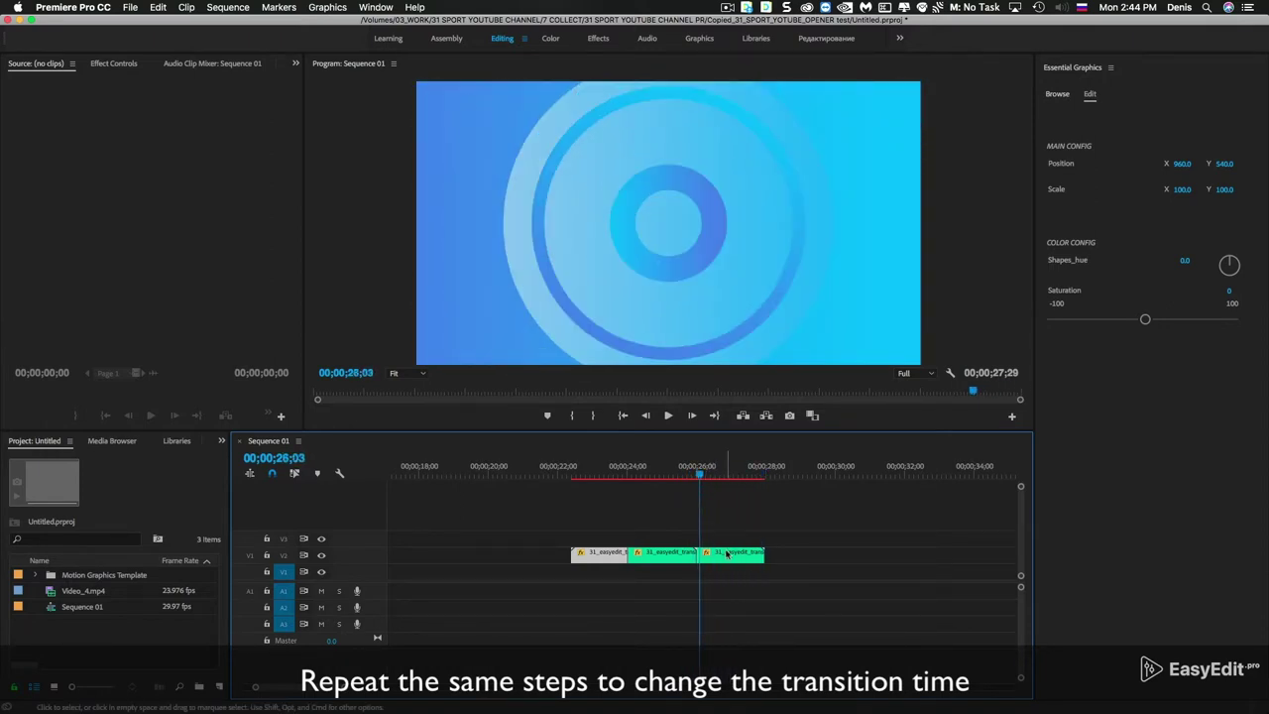
{"action": "left_click_drag", "start_coordinate": [729, 553], "coordinate": [781, 553]}
{"action": "left_click_drag", "start_coordinate": [694, 554], "coordinate": [744, 554]}
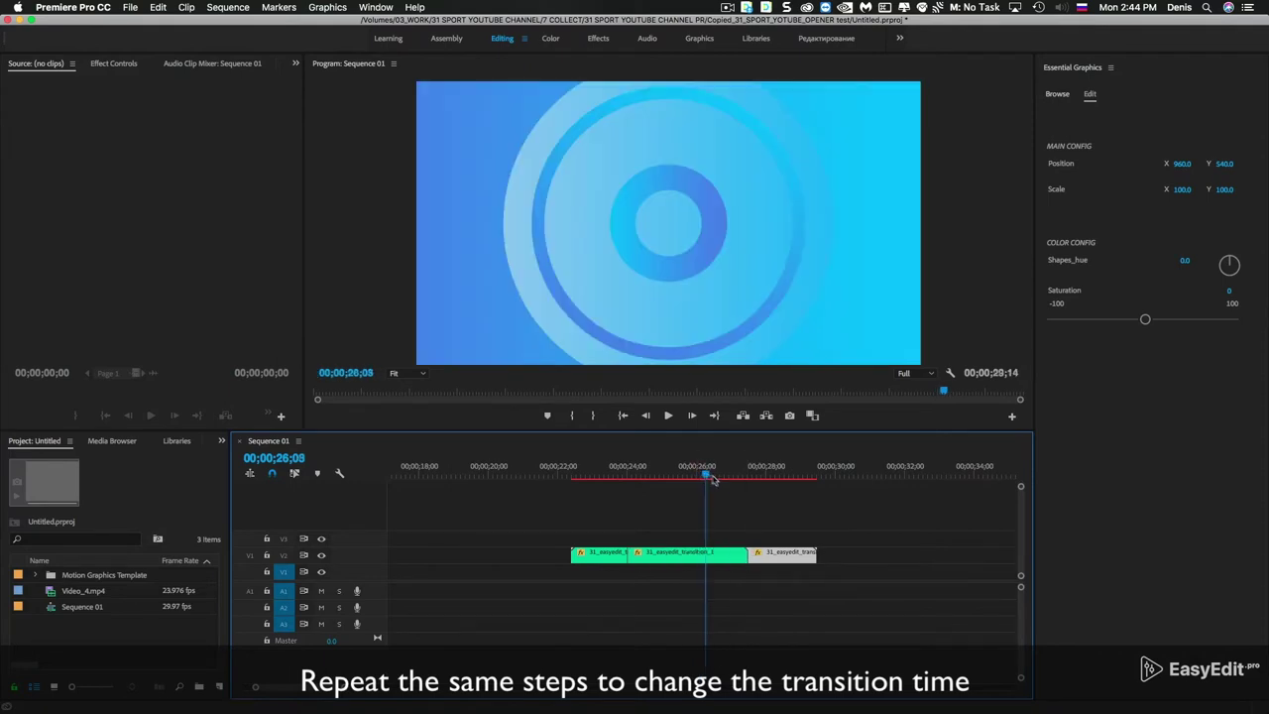
{"action": "left_click_drag", "start_coordinate": [713, 480], "coordinate": [809, 490]}
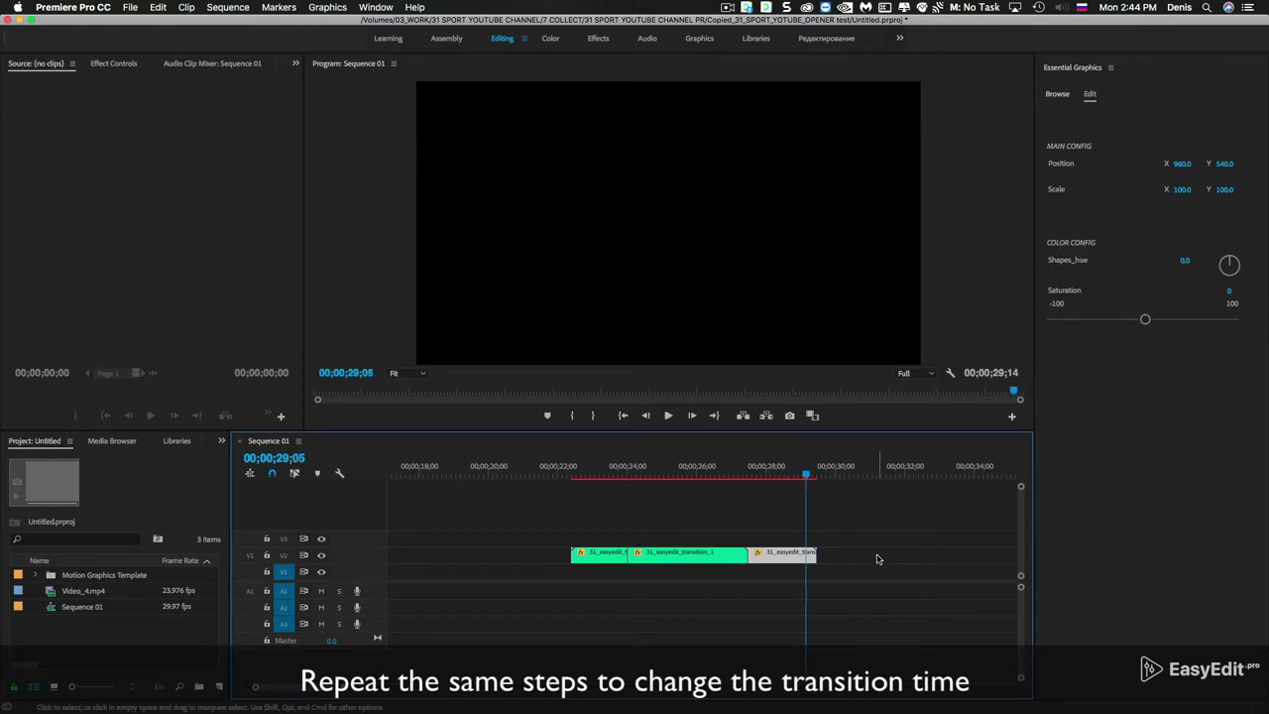
{"action": "left_click_drag", "start_coordinate": [877, 559], "coordinate": [488, 616]}
{"action": "key", "text": "Delete"}
Step: Add the 31_easyedit_typography_6 chat template to V3 and preview it
{"action": "left_click", "coordinate": [1058, 99]}
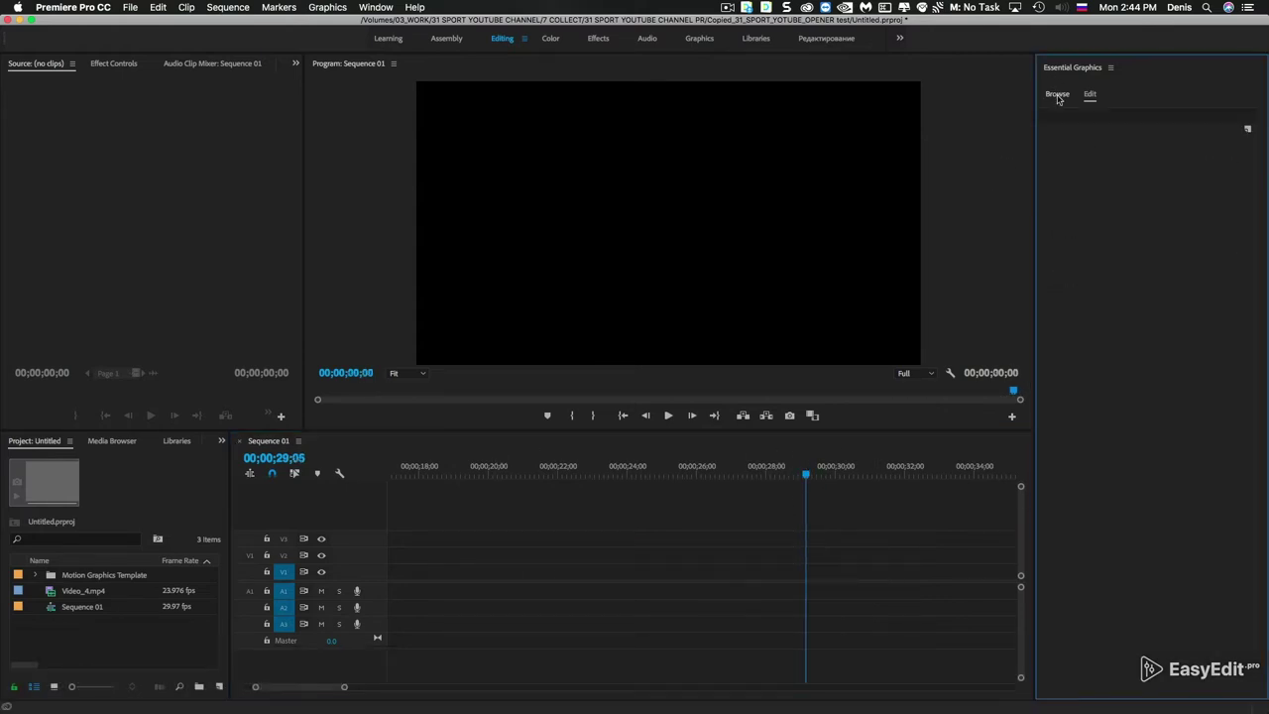
{"action": "left_click_drag", "start_coordinate": [1094, 640], "coordinate": [555, 538]}
{"action": "mouse_move", "coordinate": [806, 463]}
{"action": "left_mouse_down"}
{"action": "mouse_move", "coordinate": [591, 484]}
{"action": "mouse_move", "coordinate": [736, 476]}
{"action": "left_mouse_up"}
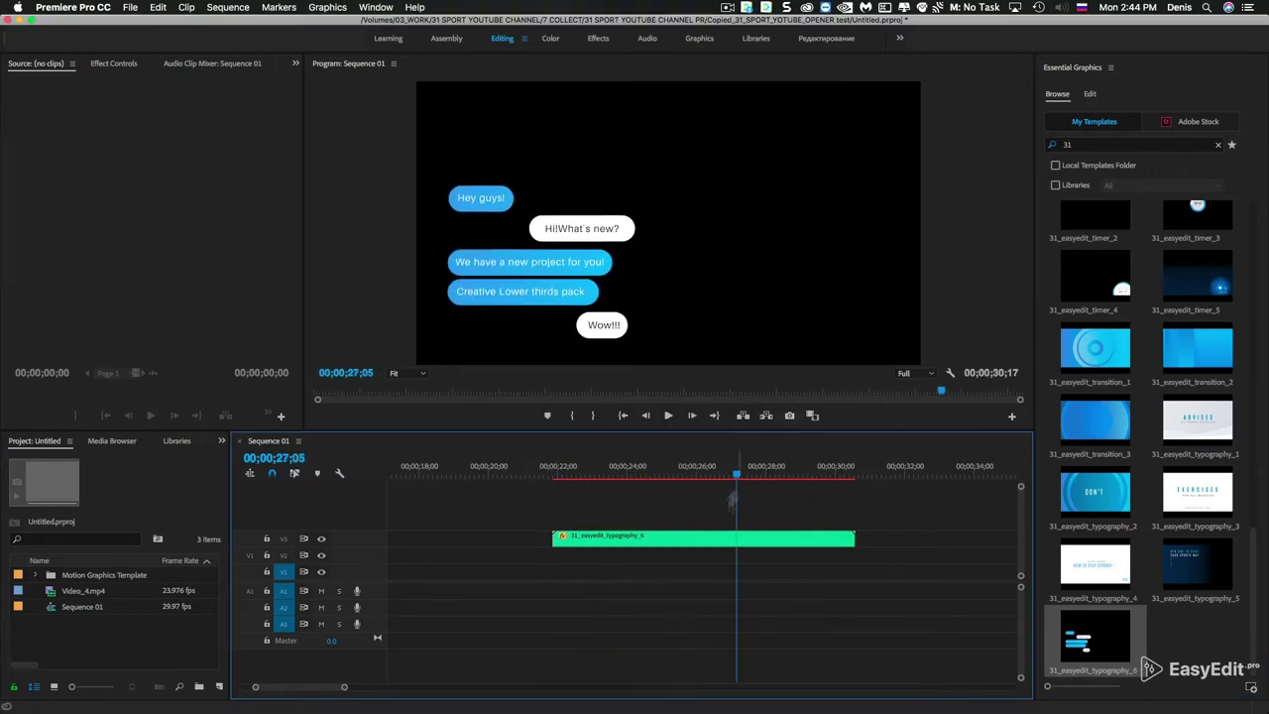
Step: Enlarge the 'Hey guys!' bubble with the Shape 1 scale slider
{"action": "scroll", "coordinate": [1115, 228], "scroll_direction": "down", "scroll_amount": 2}
{"action": "scroll", "coordinate": [1130, 317], "scroll_direction": "down", "scroll_amount": 2}
{"action": "scroll", "coordinate": [1142, 357], "scroll_direction": "down", "scroll_amount": 2}
{"action": "scroll", "coordinate": [1138, 390], "scroll_direction": "down", "scroll_amount": 3}
{"action": "scroll", "coordinate": [1137, 392], "scroll_direction": "down", "scroll_amount": 3}
{"action": "scroll", "coordinate": [1135, 391], "scroll_direction": "down", "scroll_amount": 2}
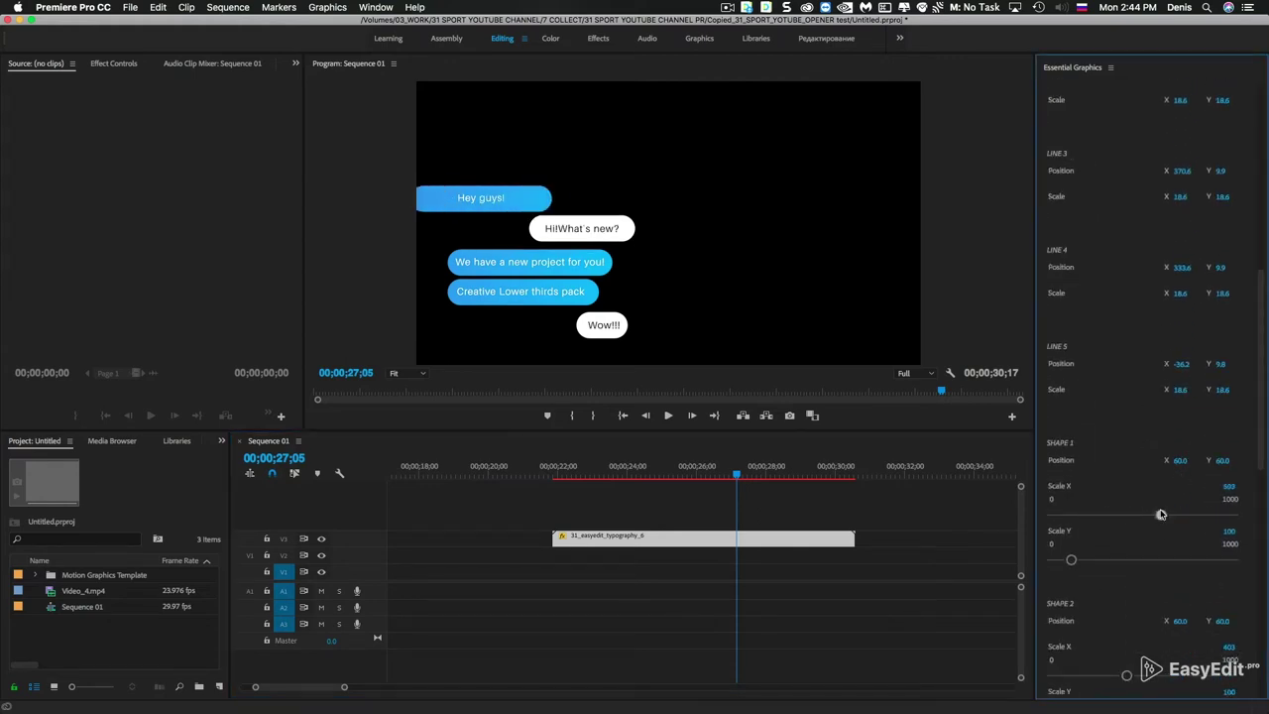
{"action": "left_click_drag", "start_coordinate": [1072, 561], "coordinate": [1119, 558]}
Step: Delete the typography_6 chat clip from the timeline
{"action": "scroll", "coordinate": [1111, 526], "scroll_direction": "down", "scroll_amount": 3}
{"action": "scroll", "coordinate": [1110, 530], "scroll_direction": "down", "scroll_amount": 3}
{"action": "scroll", "coordinate": [1110, 536], "scroll_direction": "down", "scroll_amount": 4}
{"action": "left_click", "coordinate": [827, 541]}
{"action": "key", "text": "Delete"}
Step: Add social_media_1 to V3 and mask the photo with a circular ellipse over the face
{"action": "left_click", "coordinate": [1057, 93]}
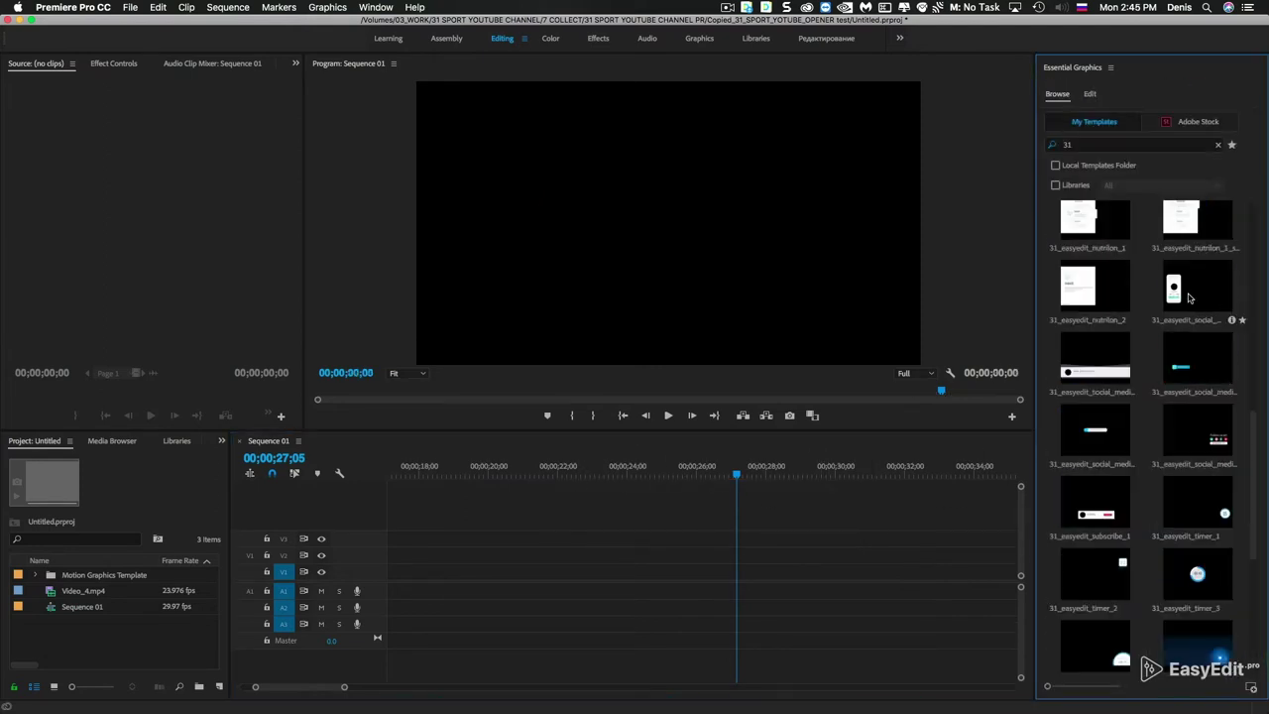
{"action": "left_click_drag", "start_coordinate": [1189, 288], "coordinate": [550, 540]}
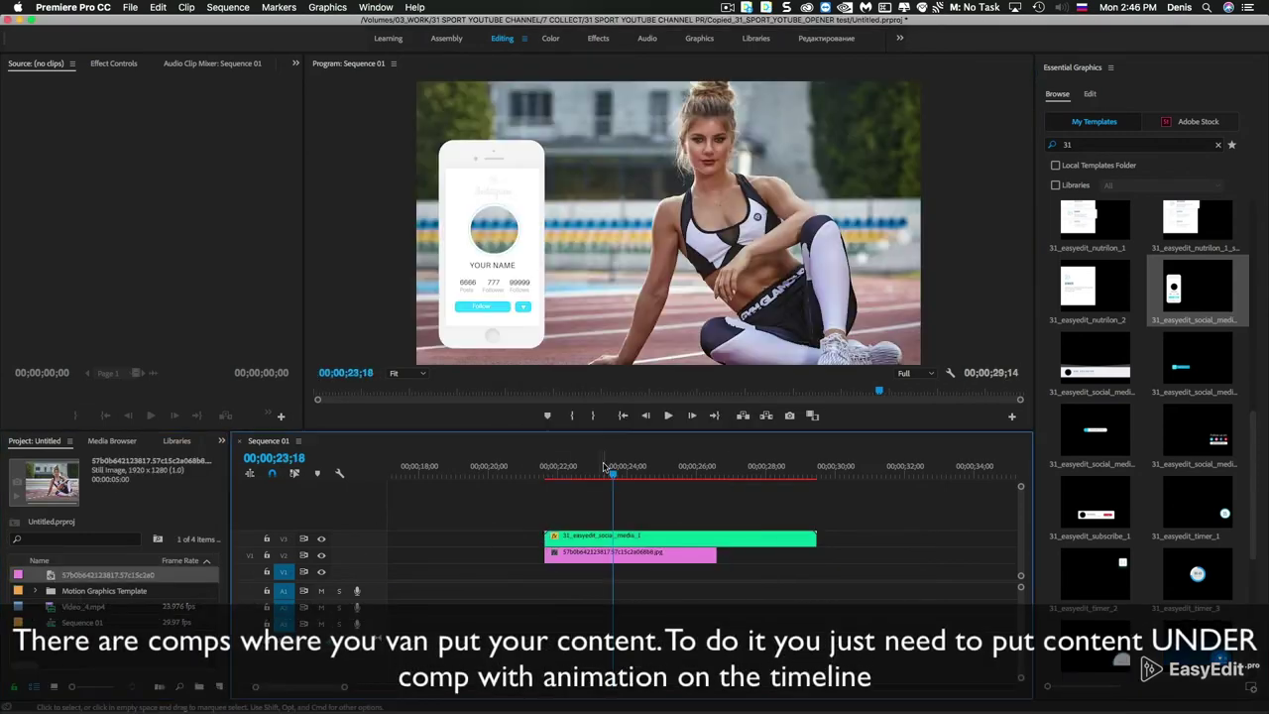
{"action": "left_click", "coordinate": [114, 62]}
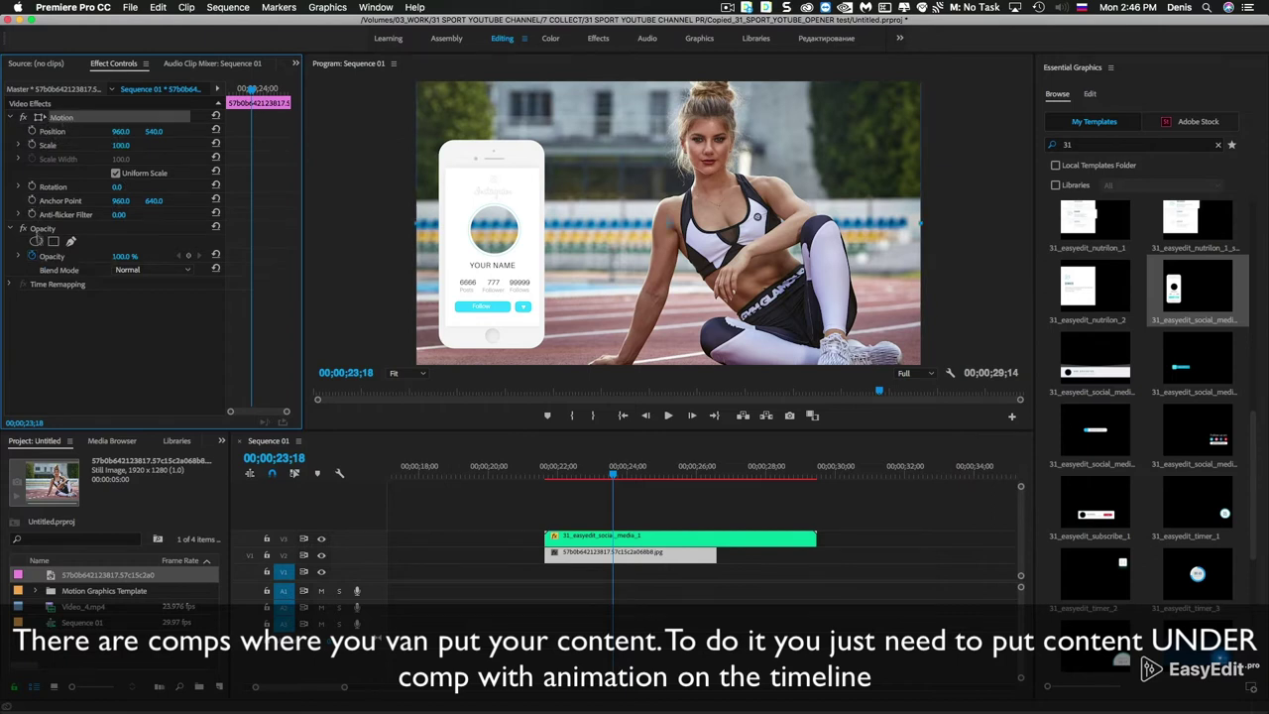
{"action": "left_click", "coordinate": [35, 241]}
{"action": "left_click_drag", "start_coordinate": [616, 248], "coordinate": [709, 175]}
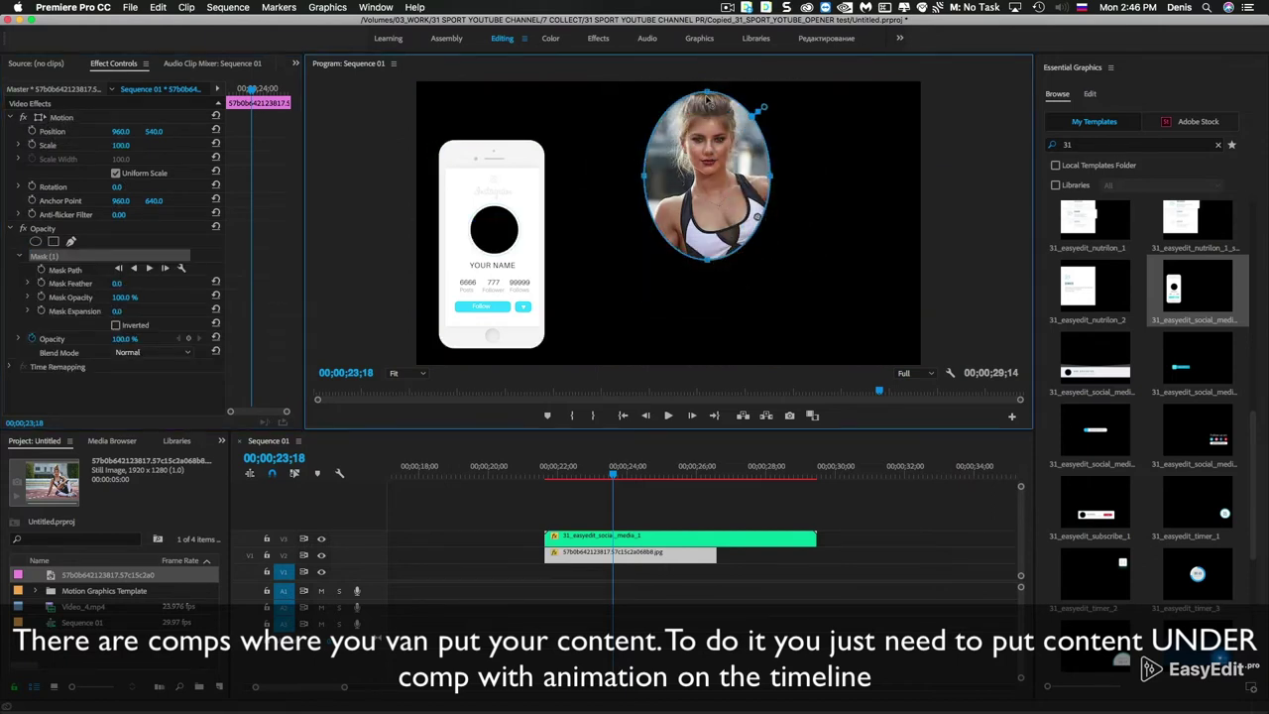
{"action": "left_click_drag", "start_coordinate": [708, 99], "coordinate": [708, 139]}
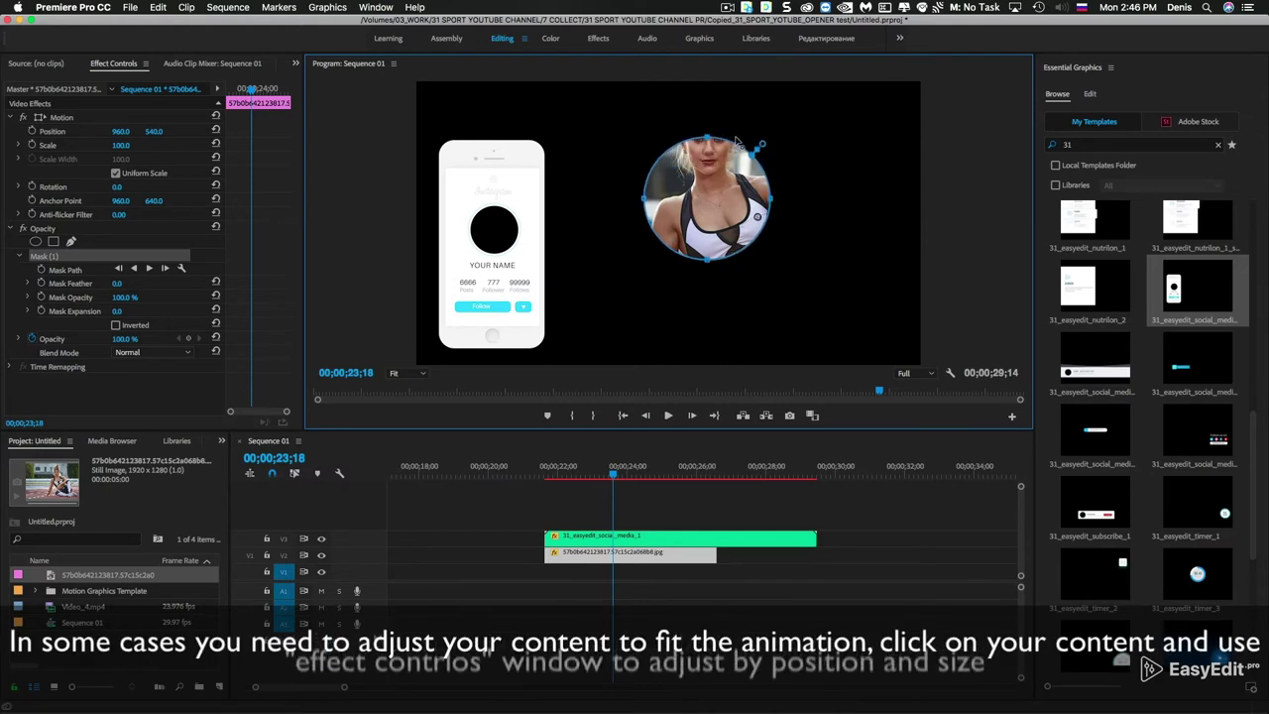
{"action": "left_click_drag", "start_coordinate": [713, 198], "coordinate": [714, 142]}
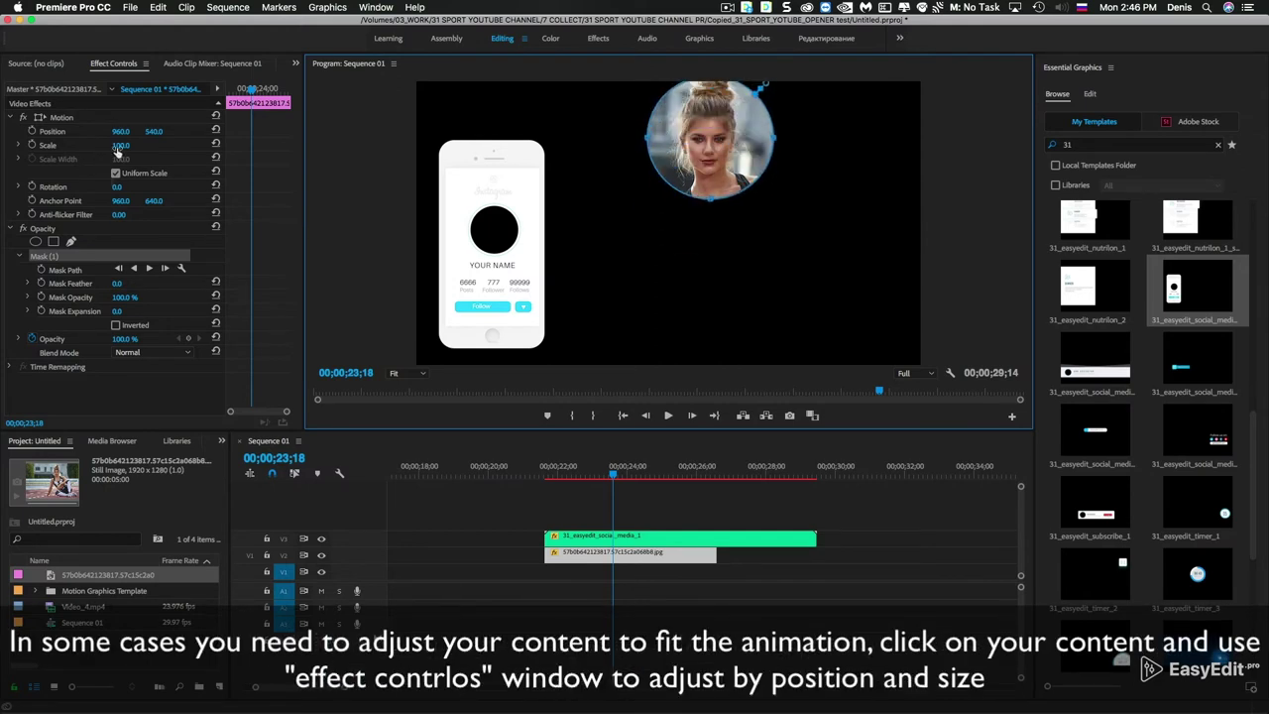
Step: Scale the photo to 50 and position it at 220/739 in the profile circle
{"action": "left_click_drag", "start_coordinate": [117, 146], "coordinate": [80, 147]}
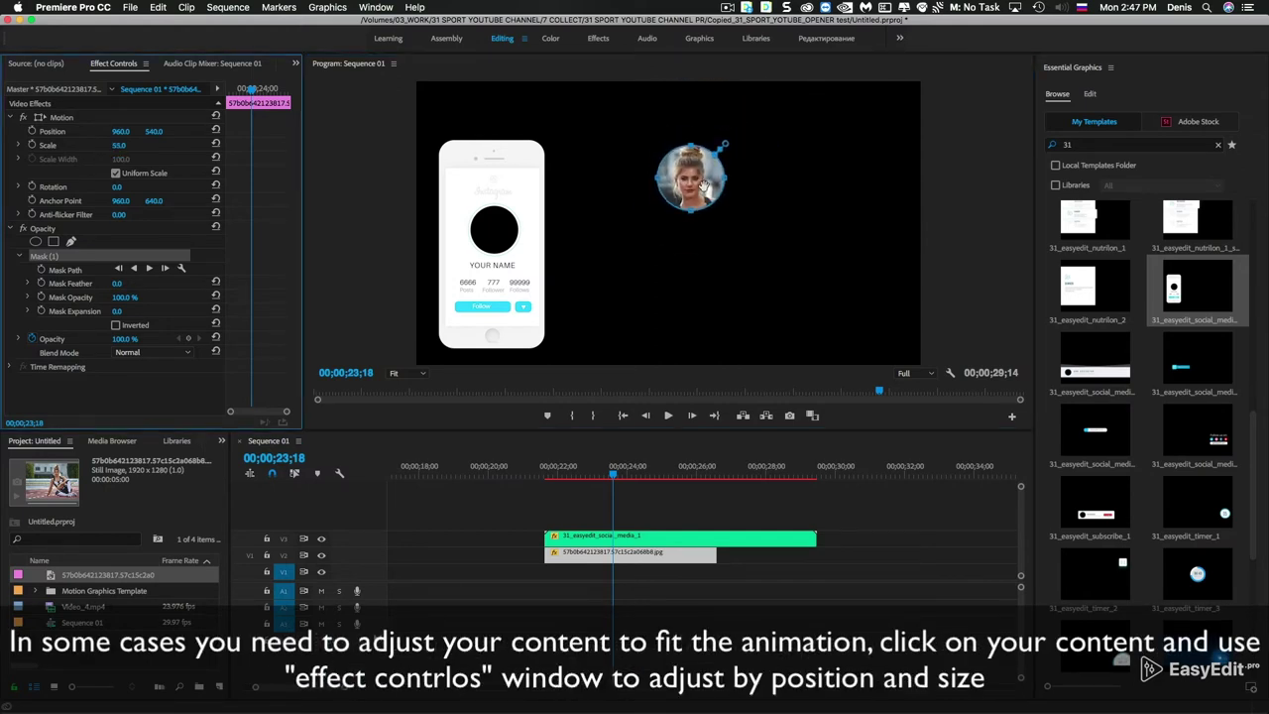
{"action": "left_click_drag", "start_coordinate": [120, 132], "coordinate": [59, 132]}
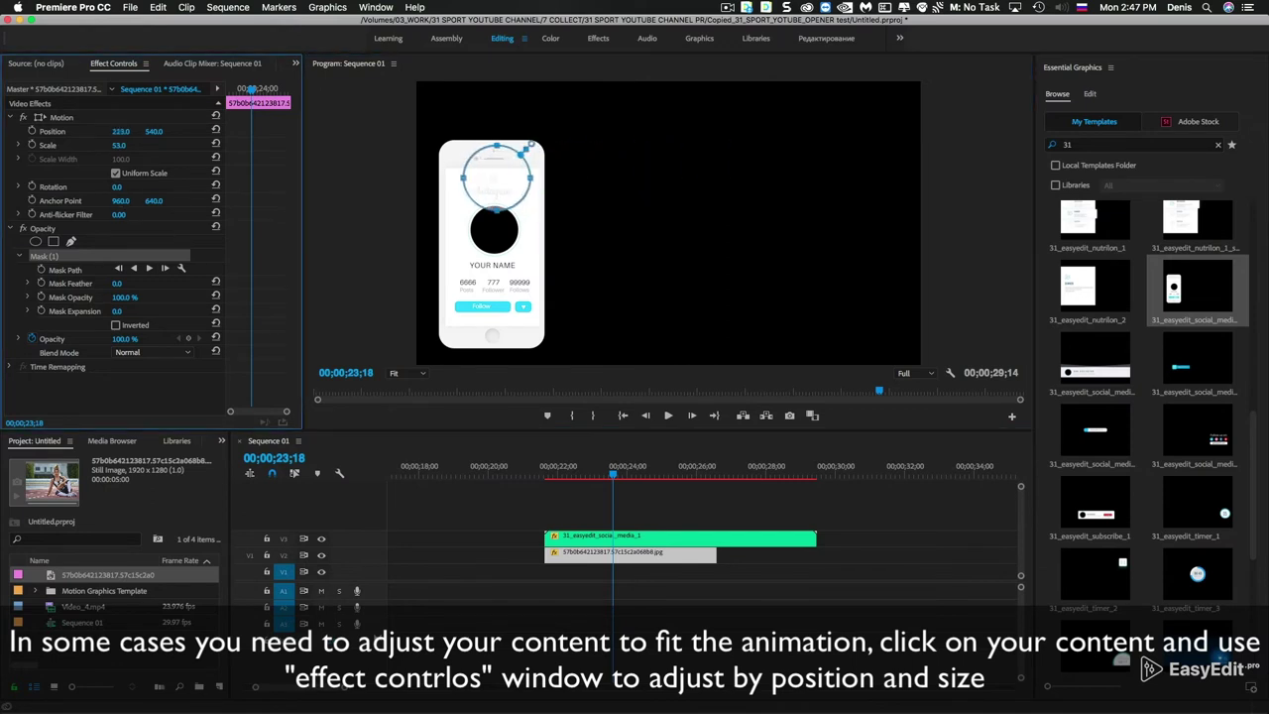
{"action": "mouse_move", "coordinate": [154, 131]}
{"action": "left_mouse_down"}
{"action": "mouse_move", "coordinate": [168, 131]}
{"action": "mouse_move", "coordinate": [124, 146]}
{"action": "left_mouse_up"}
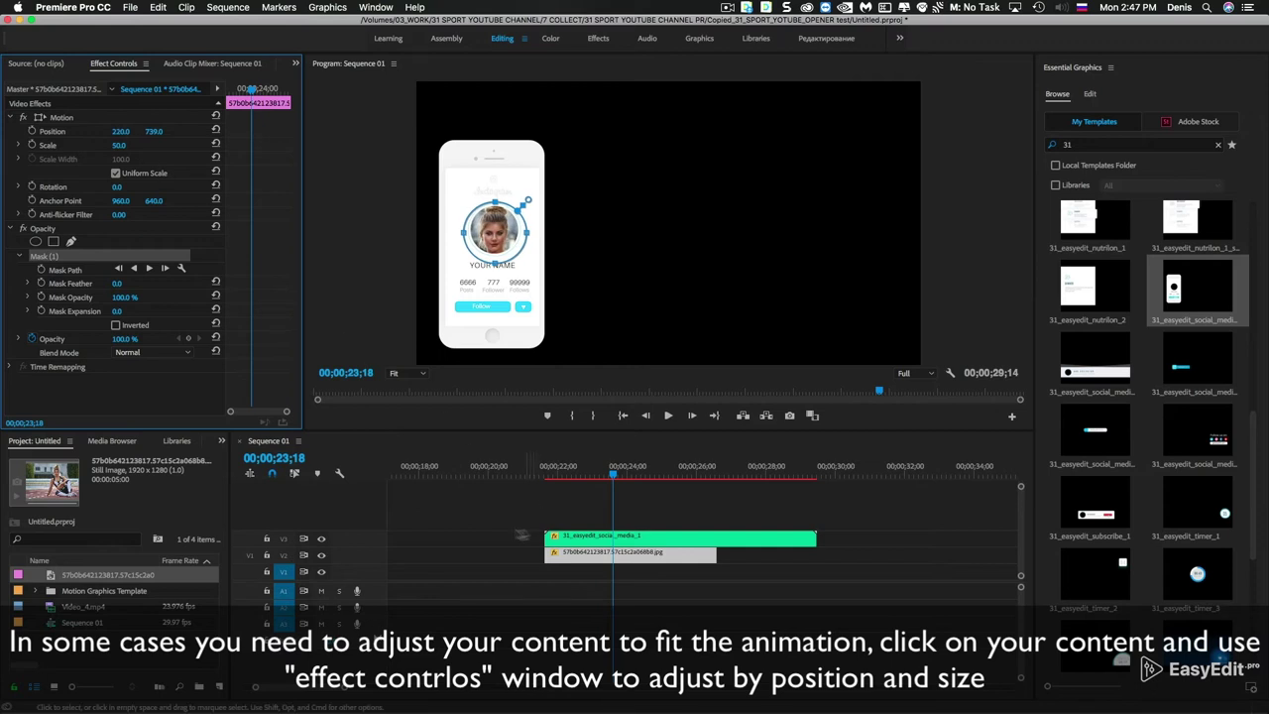
Step: Trim and shift the photo clip under the template, then play back the animation
{"action": "left_click", "coordinate": [666, 279]}
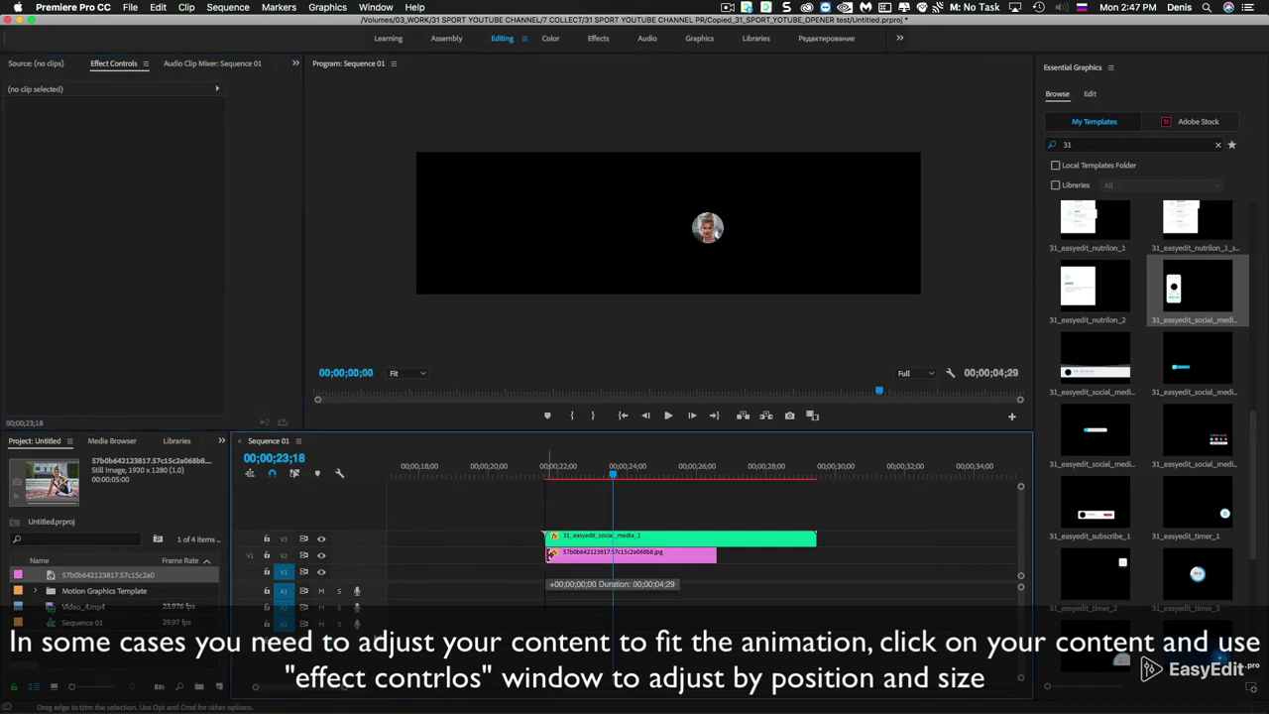
{"action": "left_click_drag", "start_coordinate": [538, 555], "coordinate": [607, 562]}
{"action": "left_click", "coordinate": [586, 478]}
{"action": "left_click_drag", "start_coordinate": [583, 476], "coordinate": [678, 492]}
{"action": "key", "text": "space"}
{"action": "left_click", "coordinate": [552, 478]}
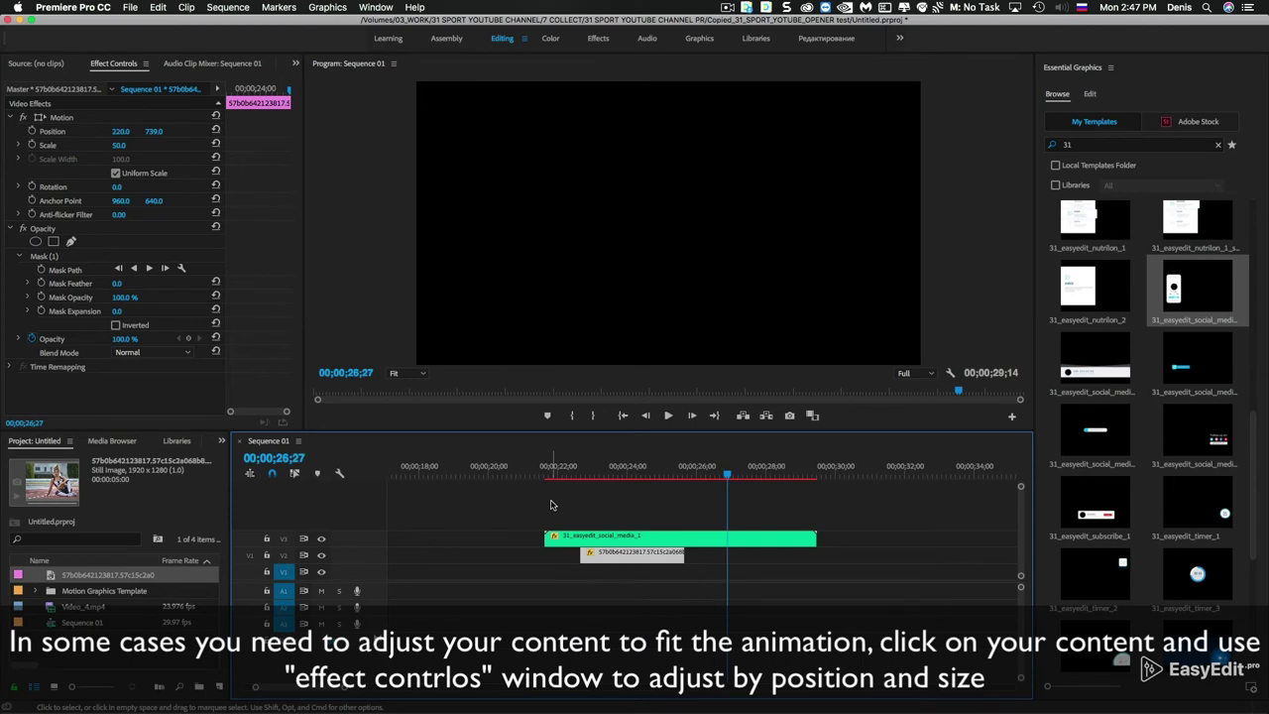
Step: Replace the phone template with 31_easyedit_social_media_2 above the photo and preview its lower-third animation
{"action": "key", "text": "super+z"}
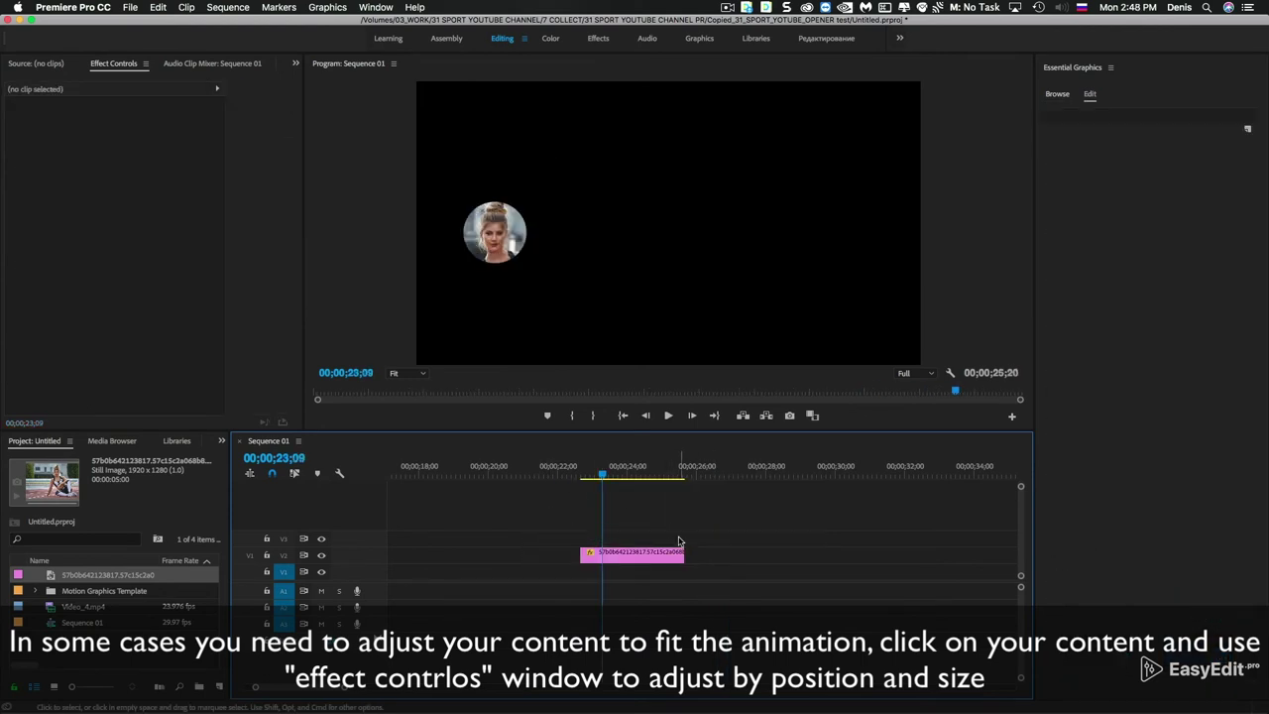
{"action": "left_click_drag", "start_coordinate": [1105, 359], "coordinate": [630, 540]}
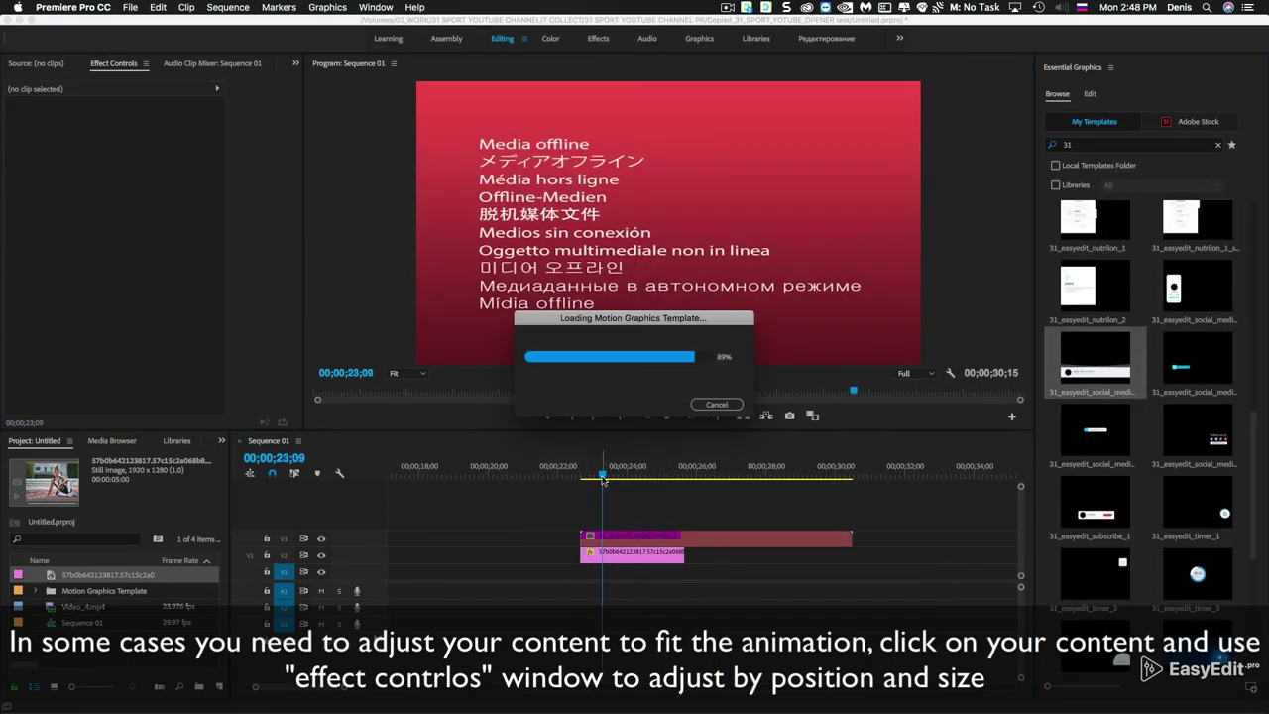
{"action": "left_click", "coordinate": [639, 559]}
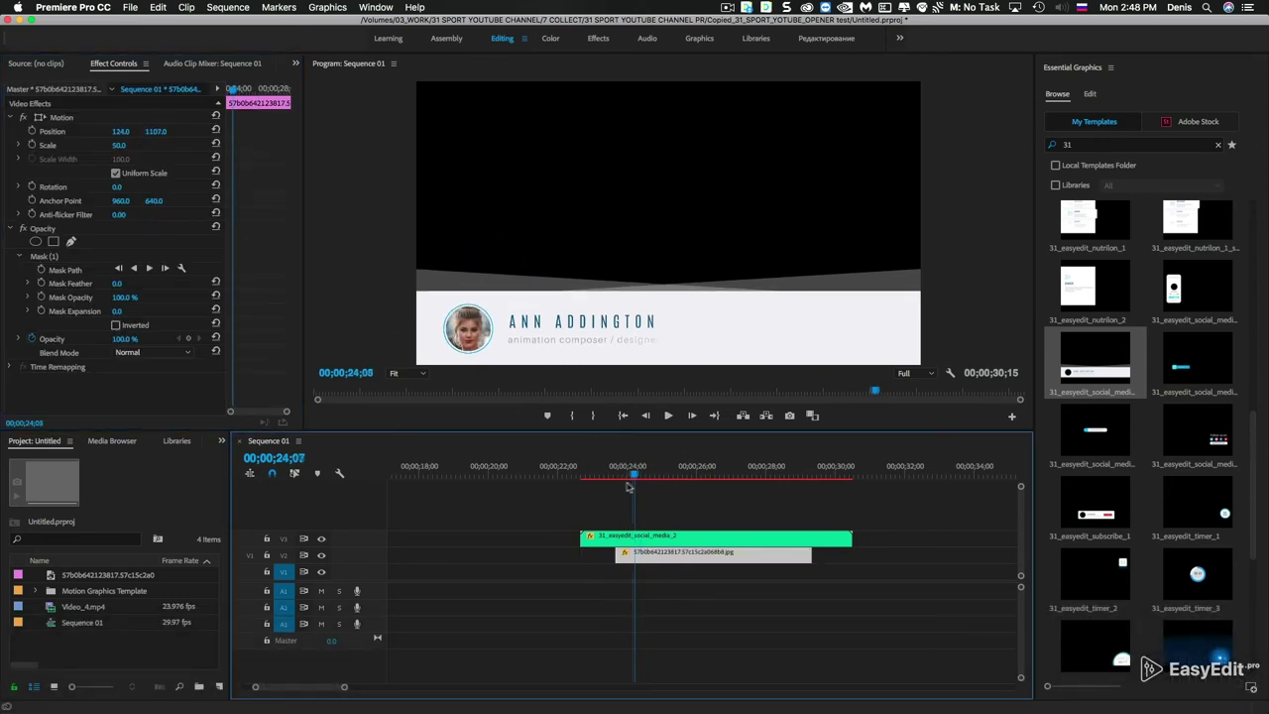
{"action": "left_click", "coordinate": [573, 478]}
{"action": "key", "text": "space"}
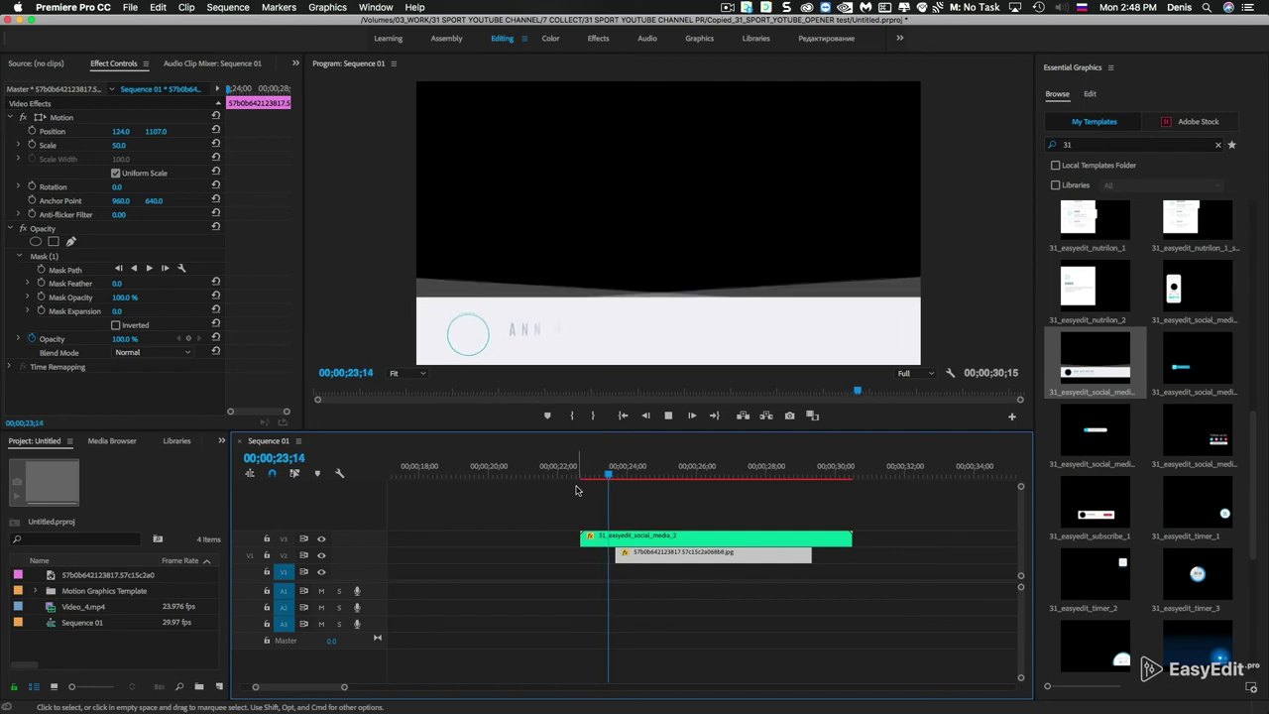